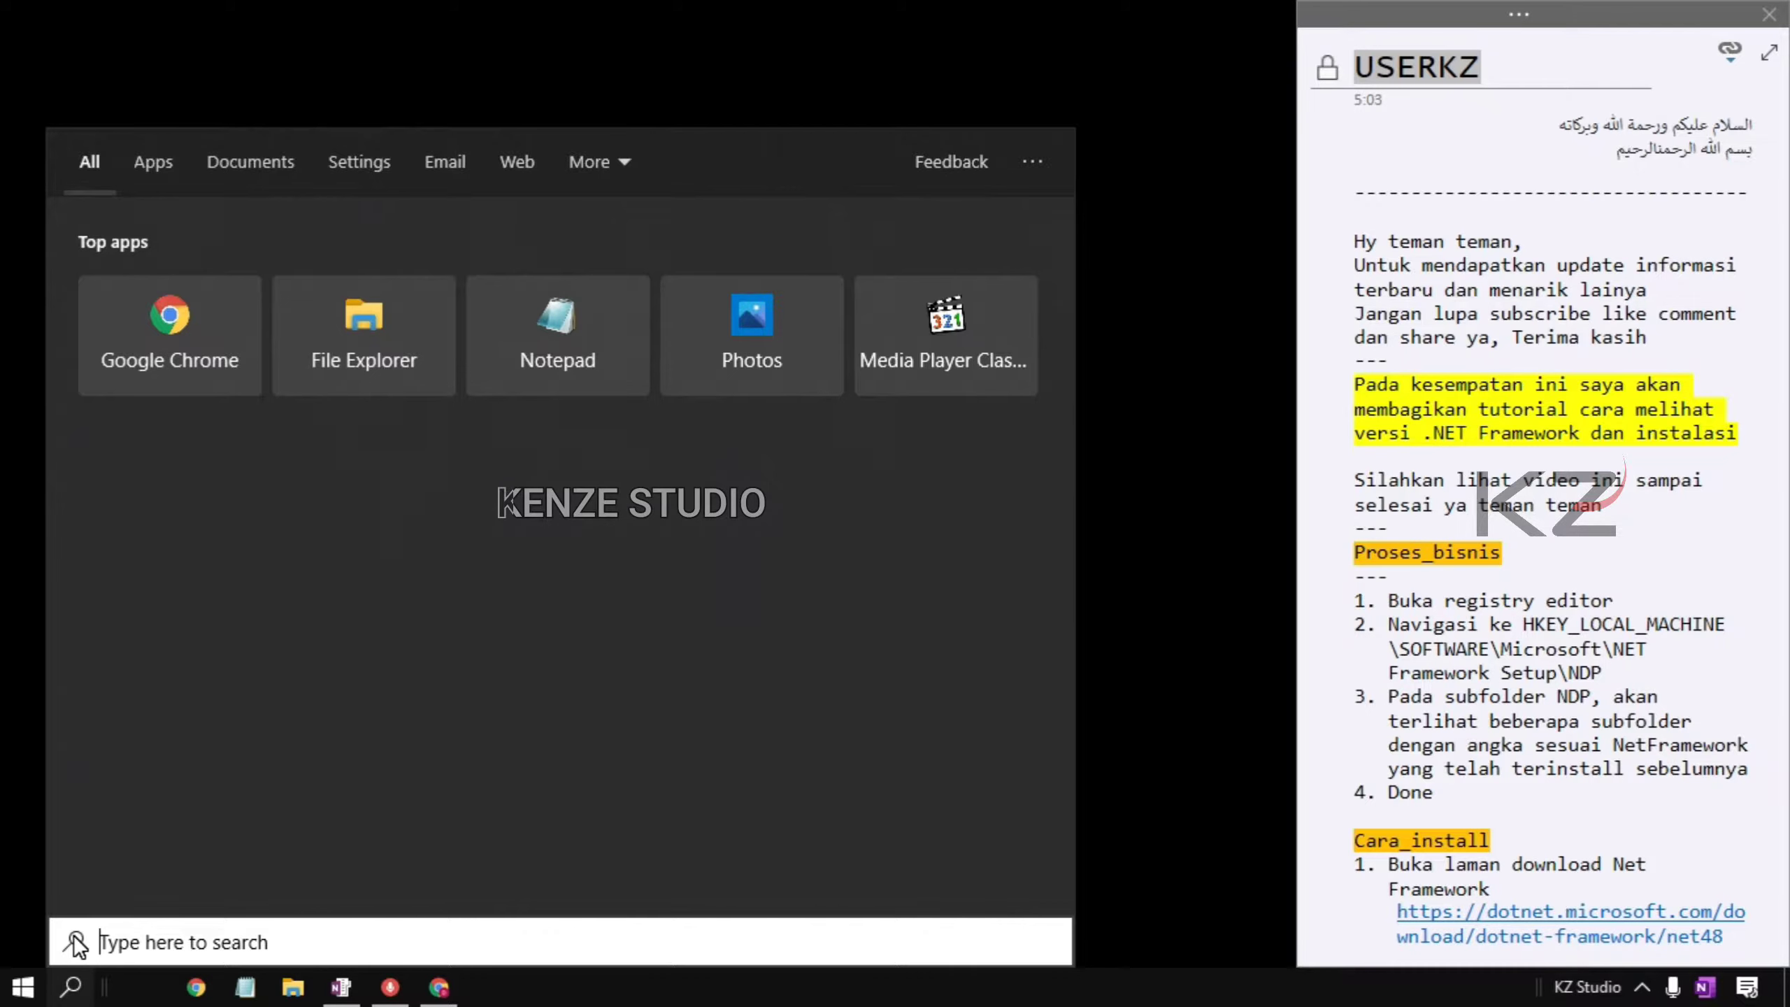
# Step: Search Windows for "registry editor" and open Registry Editor
pyautogui.write('reg')
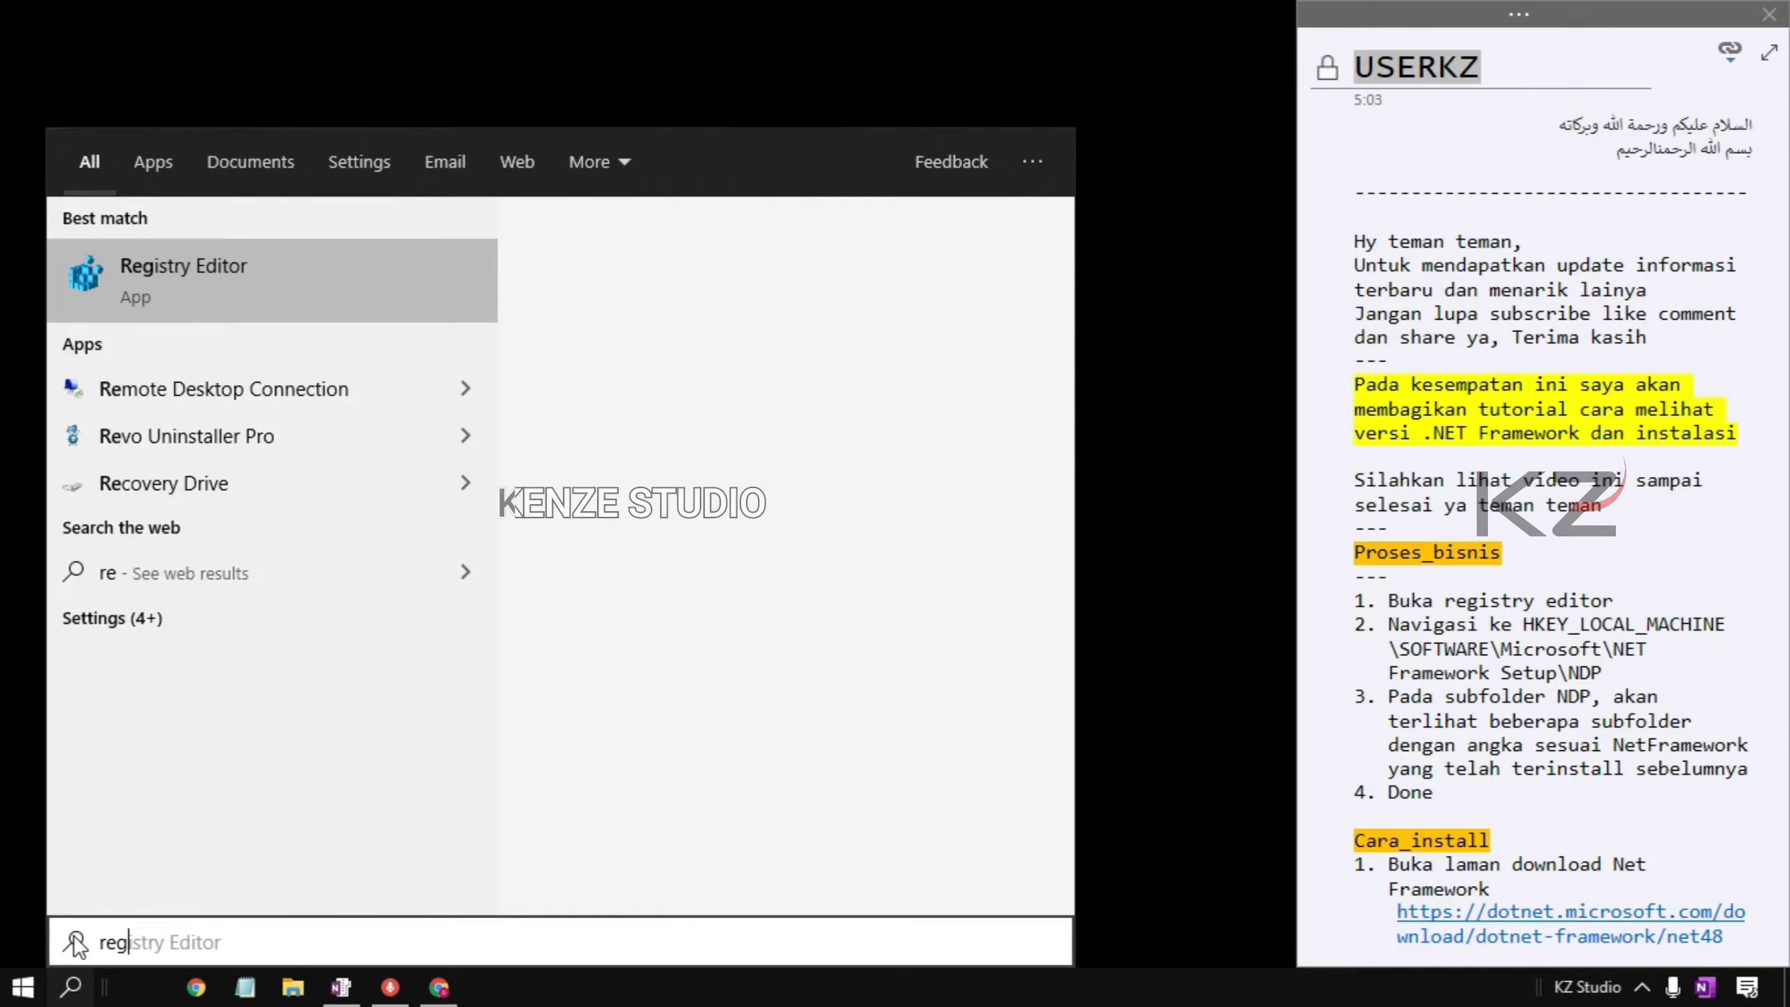
pyautogui.write('istry editor')
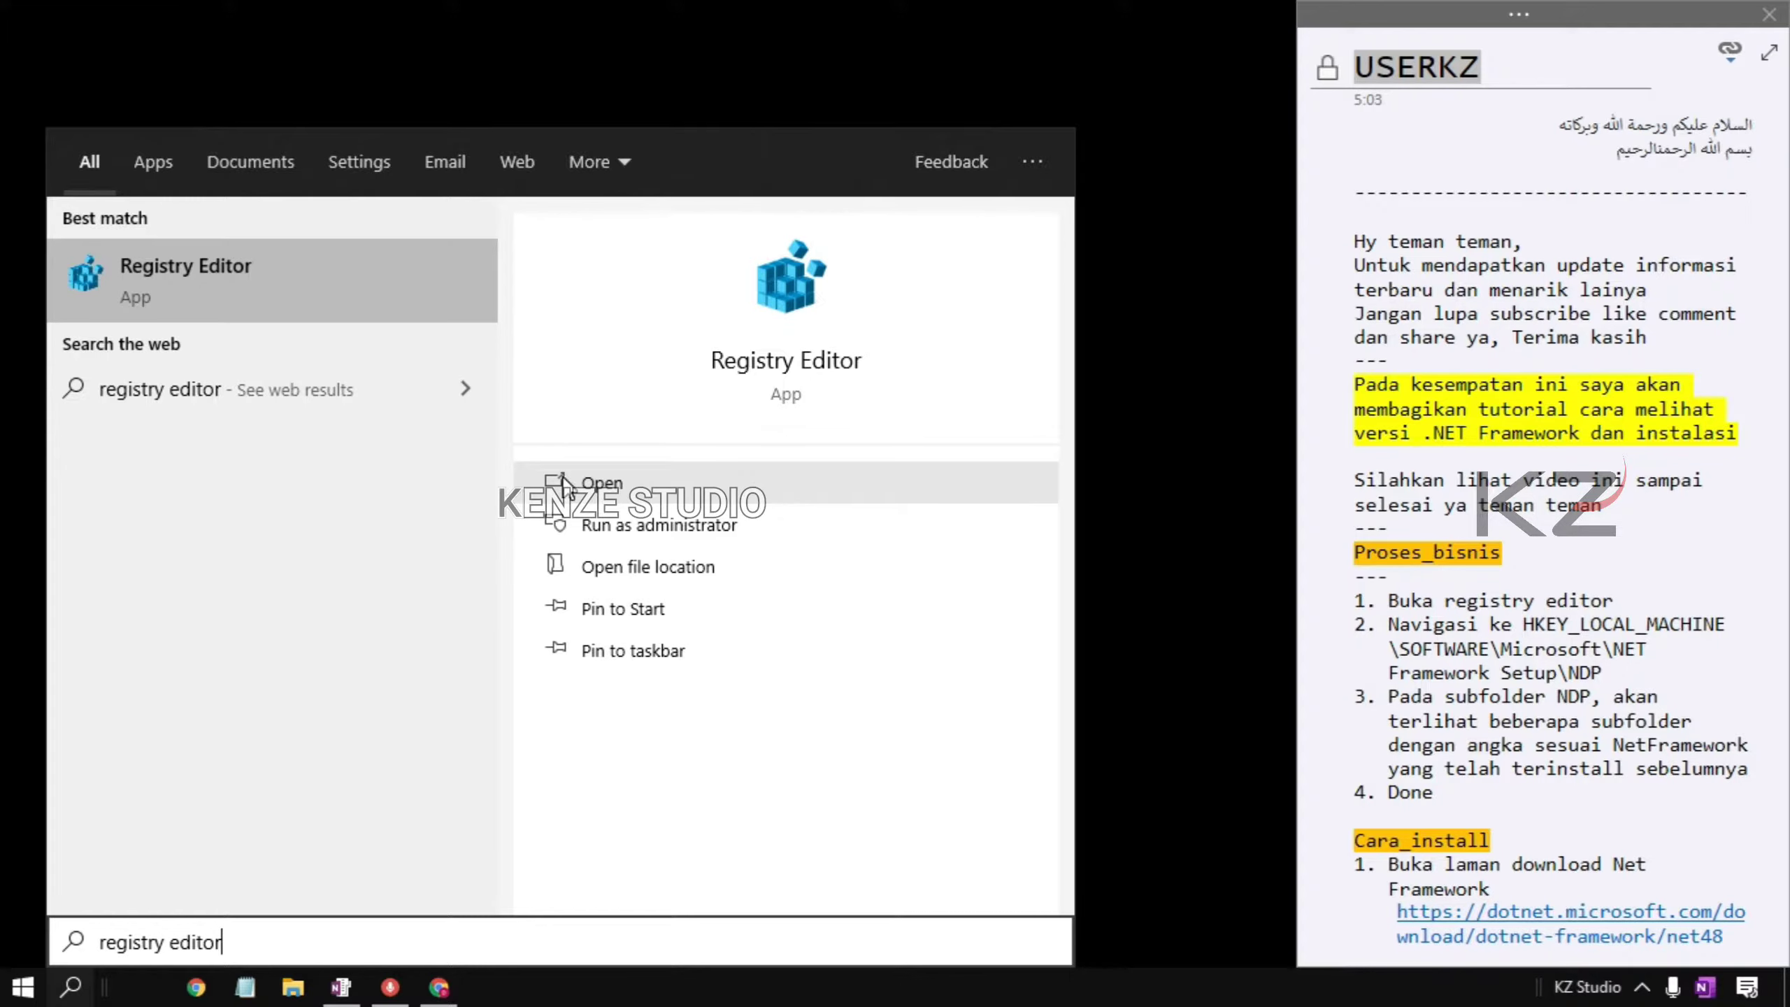
pyautogui.click(563, 485)
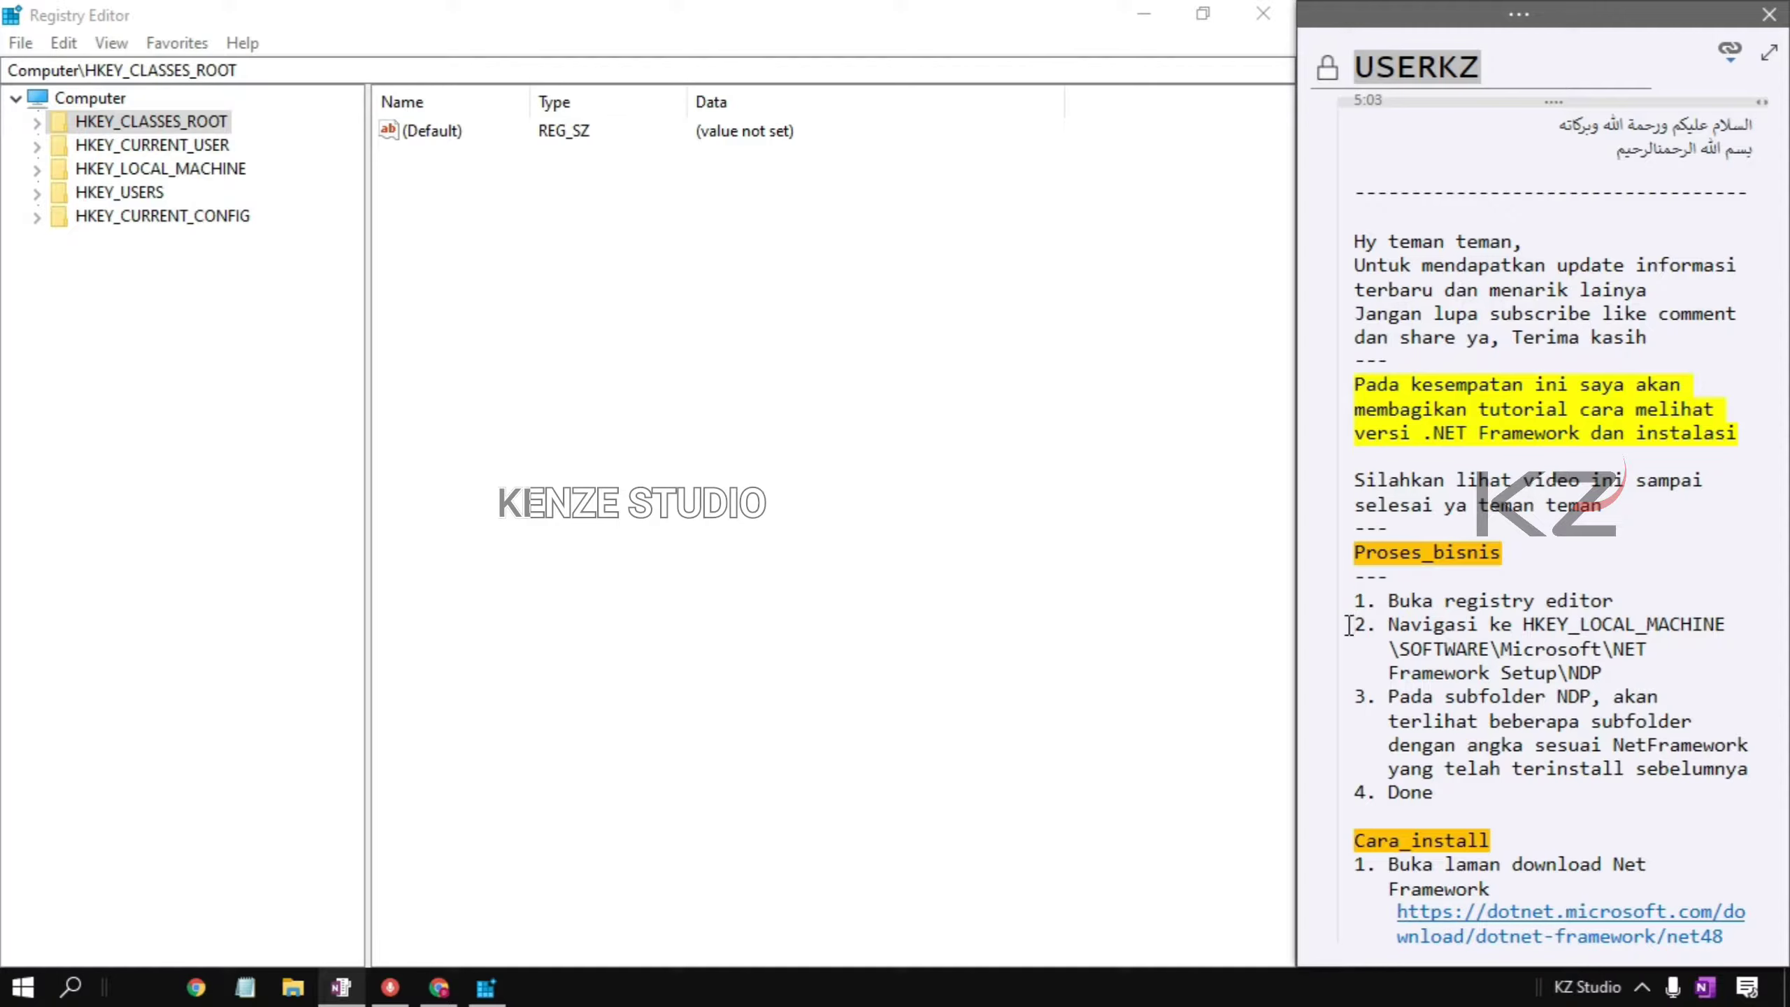
# Step: Highlight step 2 of Proses_bisnis in the notes, which gives the registry path to the NDP key
pyautogui.hotkey('shift', 'Right')
pyautogui.hotkey('shift', 'Right')
pyautogui.hotkey('shift', 'Right')
pyautogui.hotkey('shift', 'End')
pyautogui.hotkey('shift', 'Down')
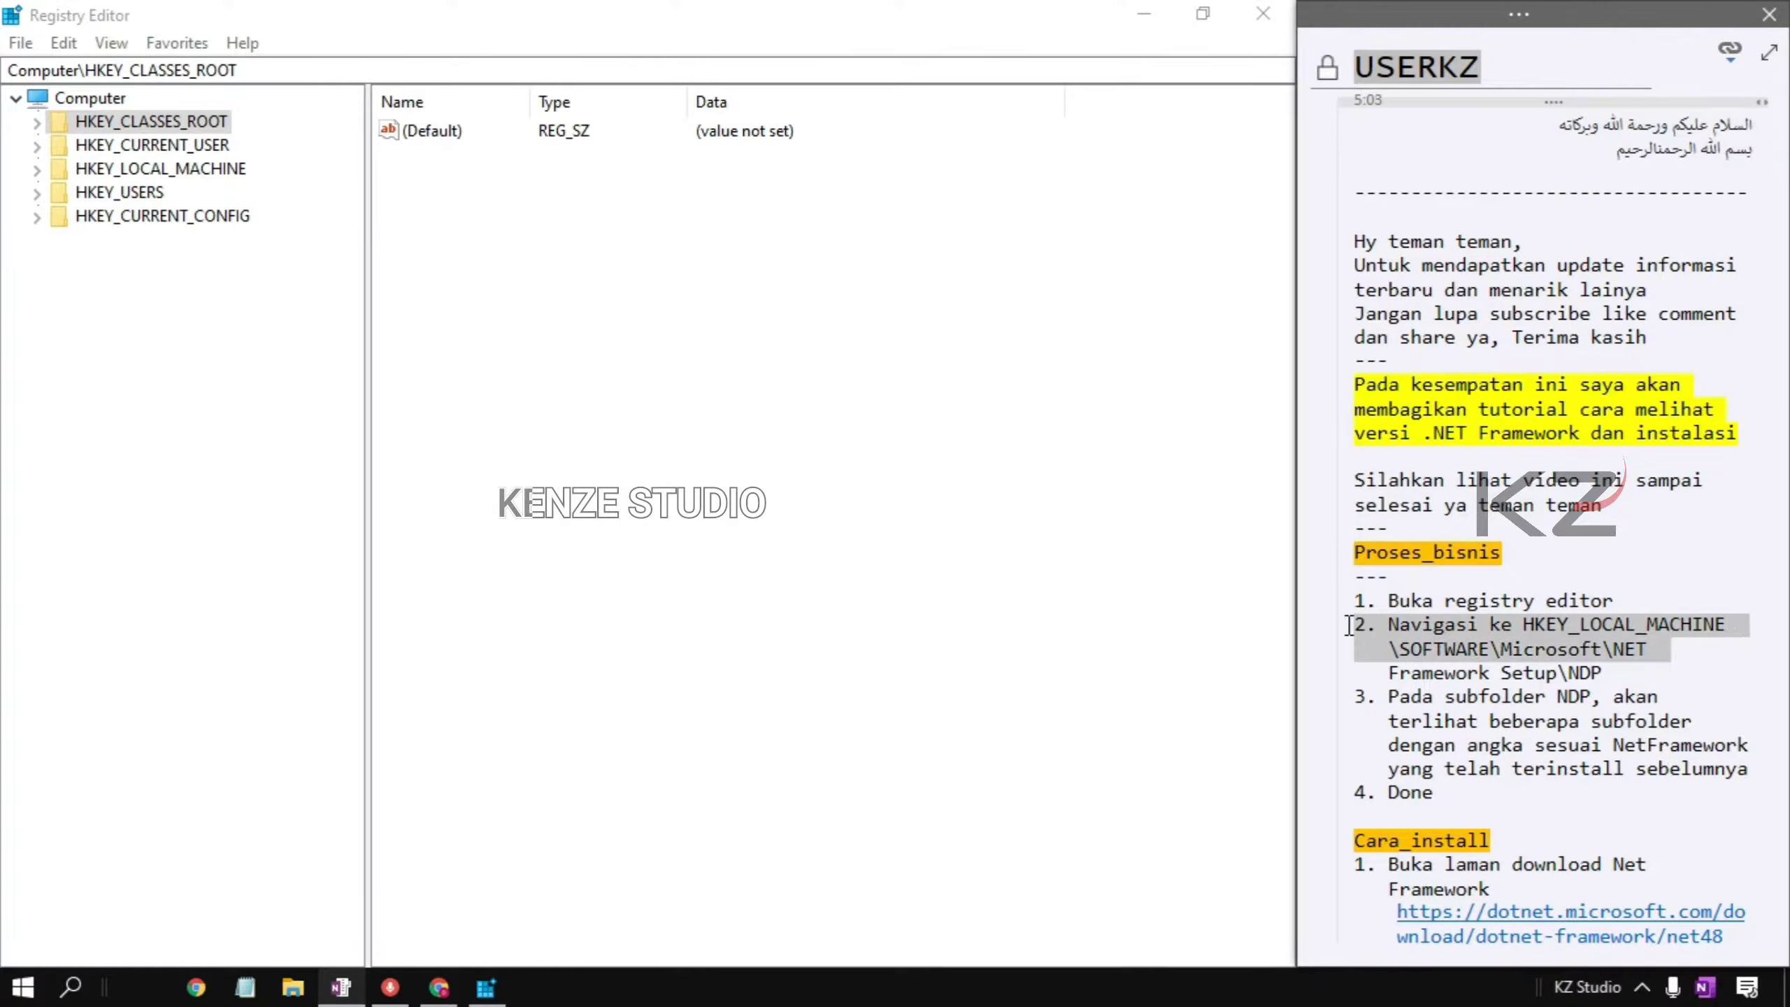
pyautogui.hotkey('shift', 'Down')
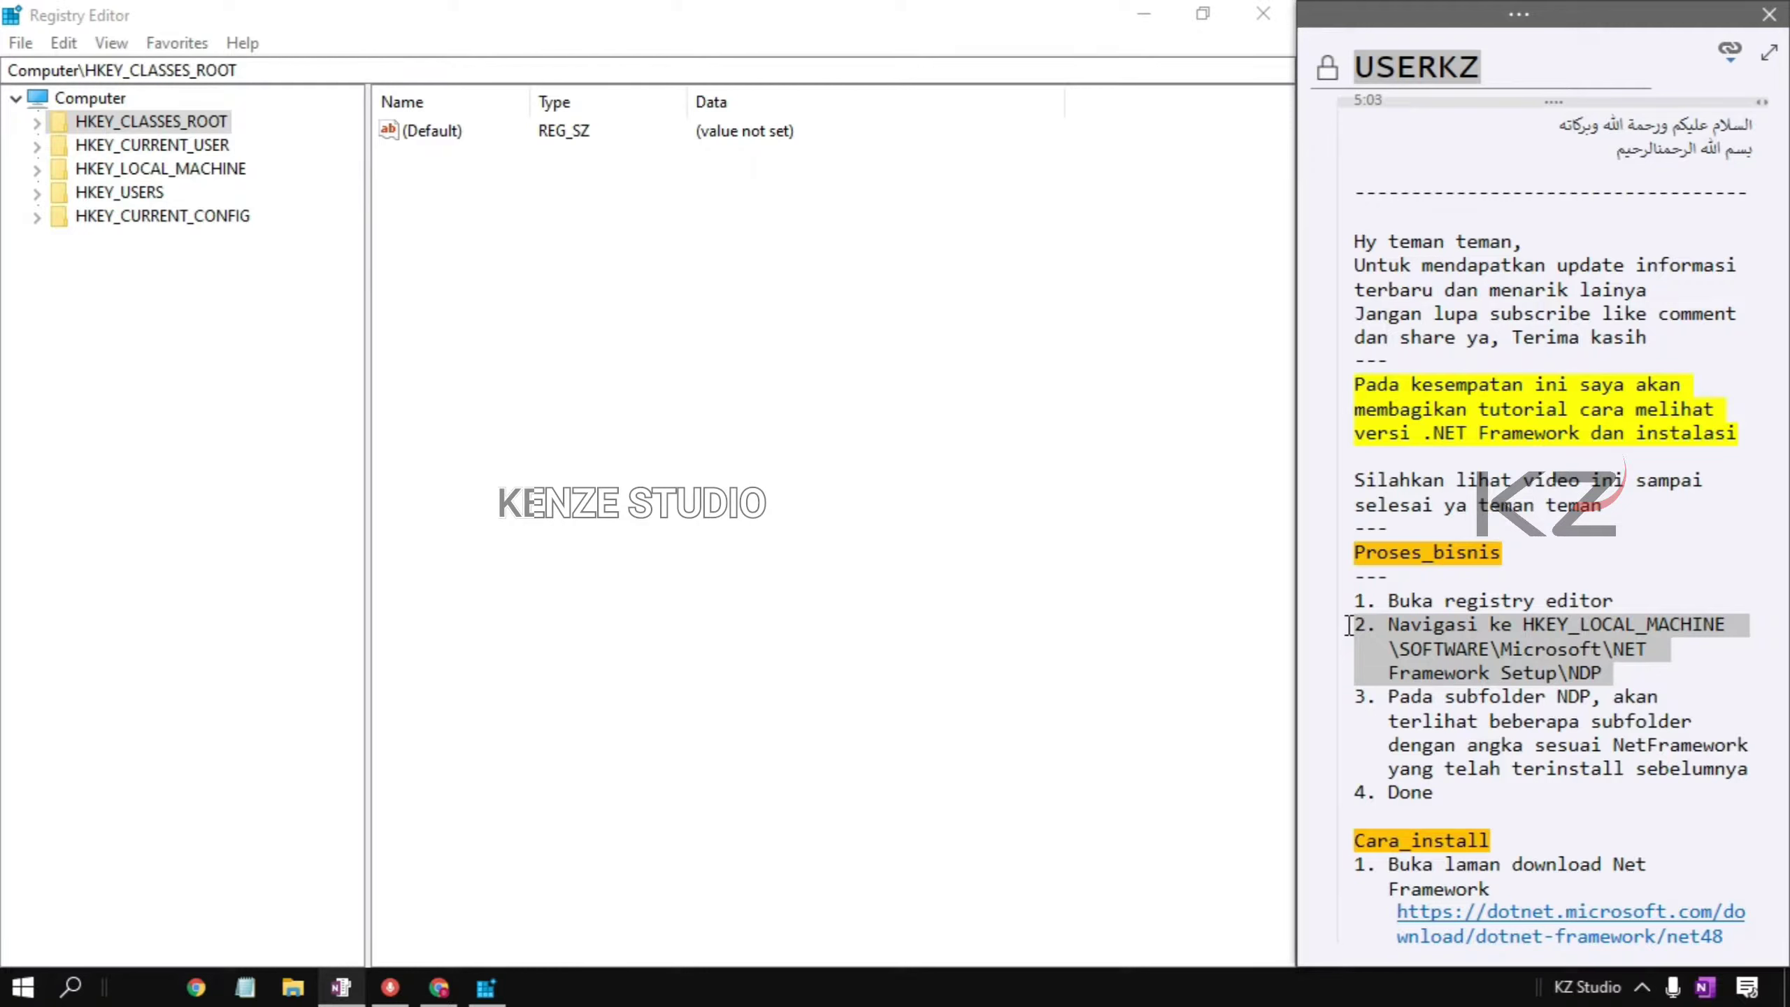
# Step: In Registry Editor, expand HKEY_LOCAL_MACHINE, SOFTWARE and Microsoft down to the Microsoft subkeys
pyautogui.click(84, 173)
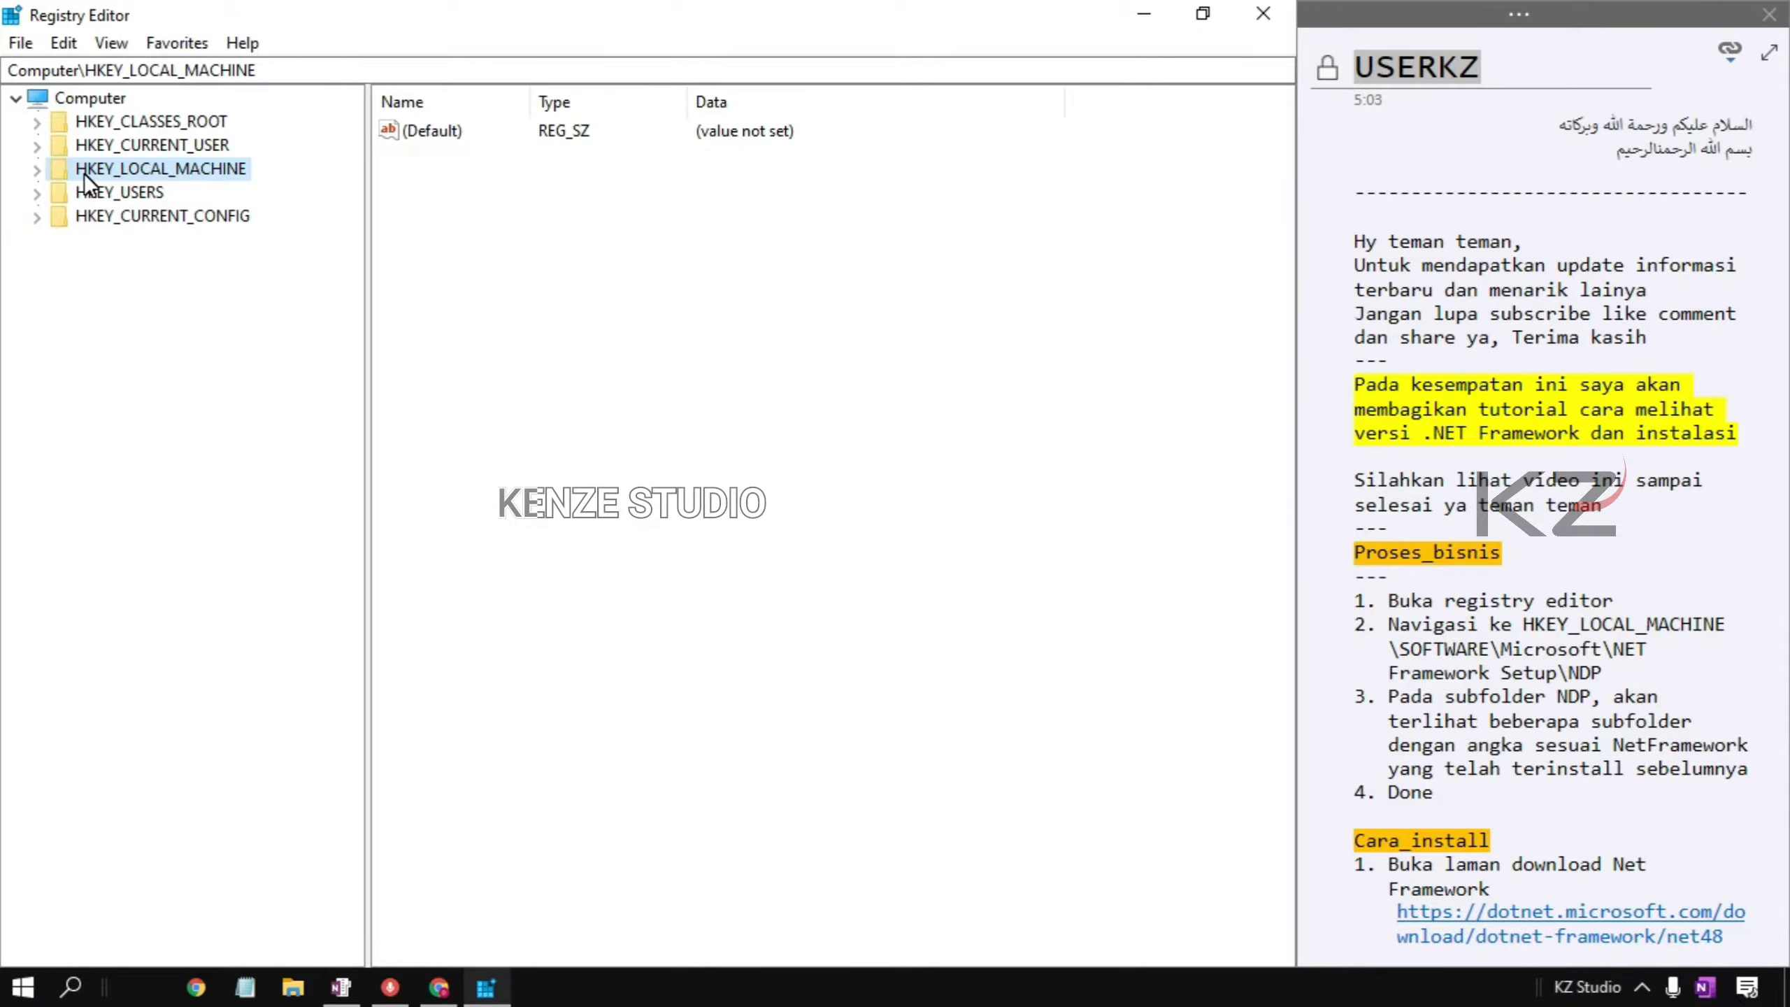
pyautogui.click(39, 170)
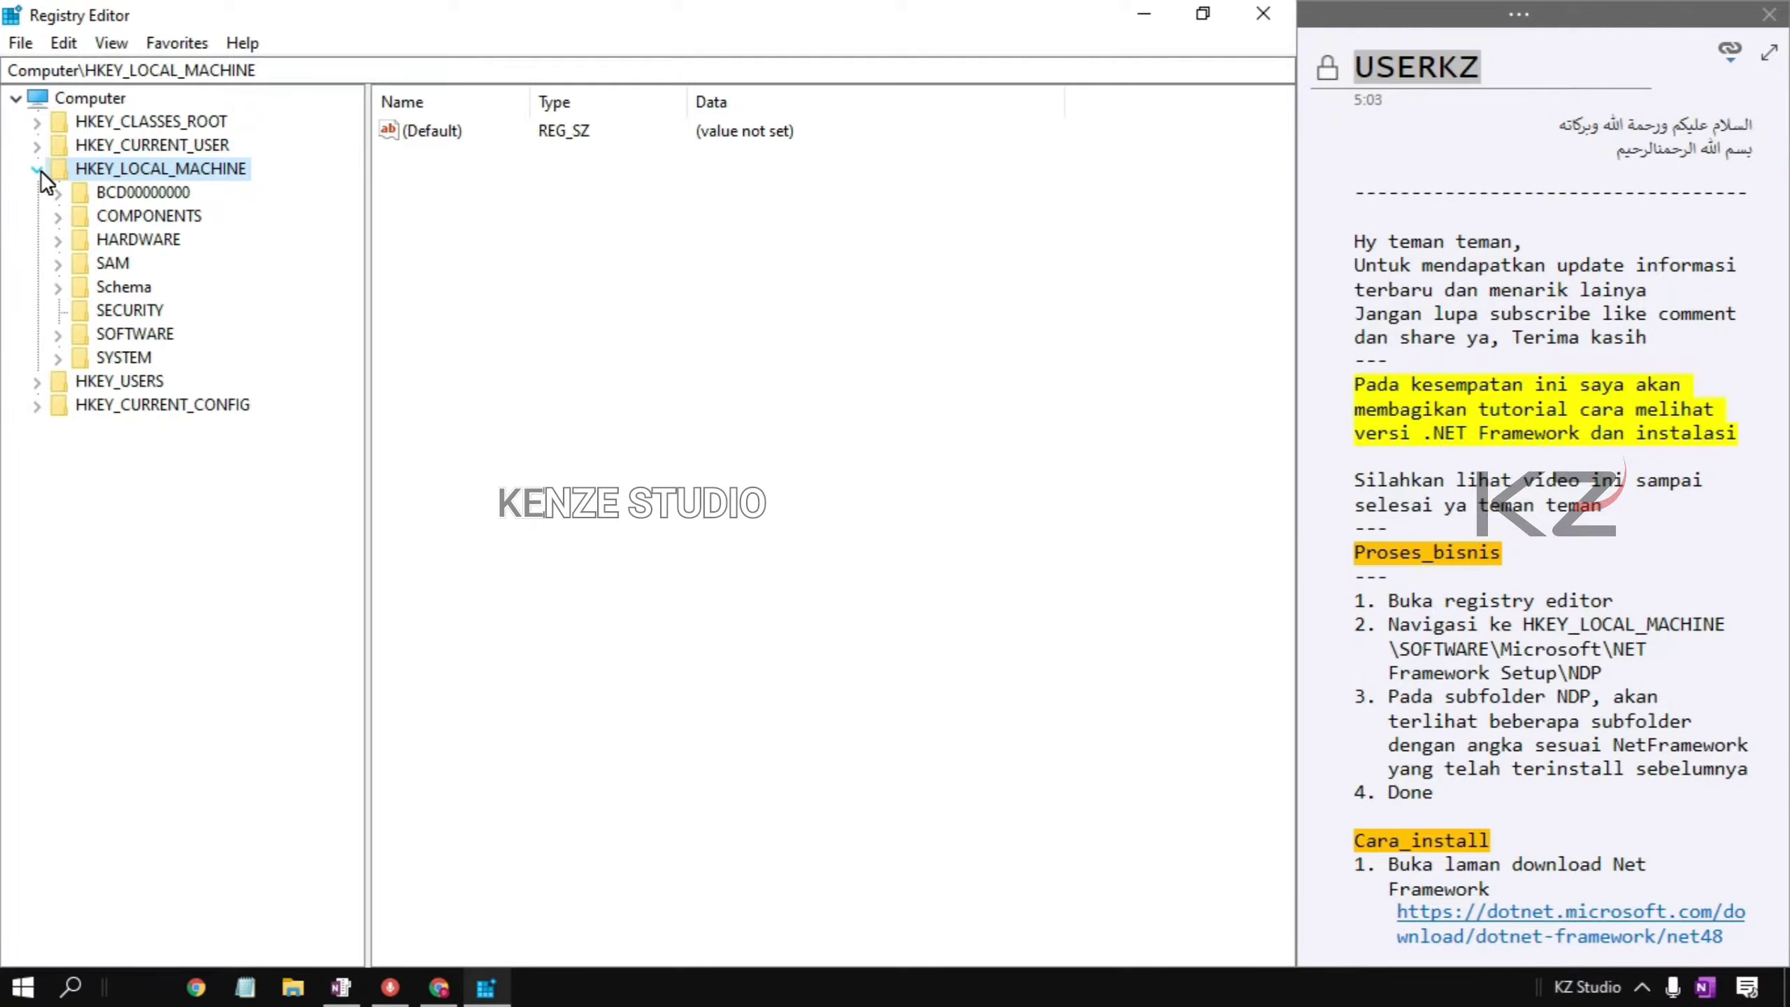
pyautogui.click(87, 335)
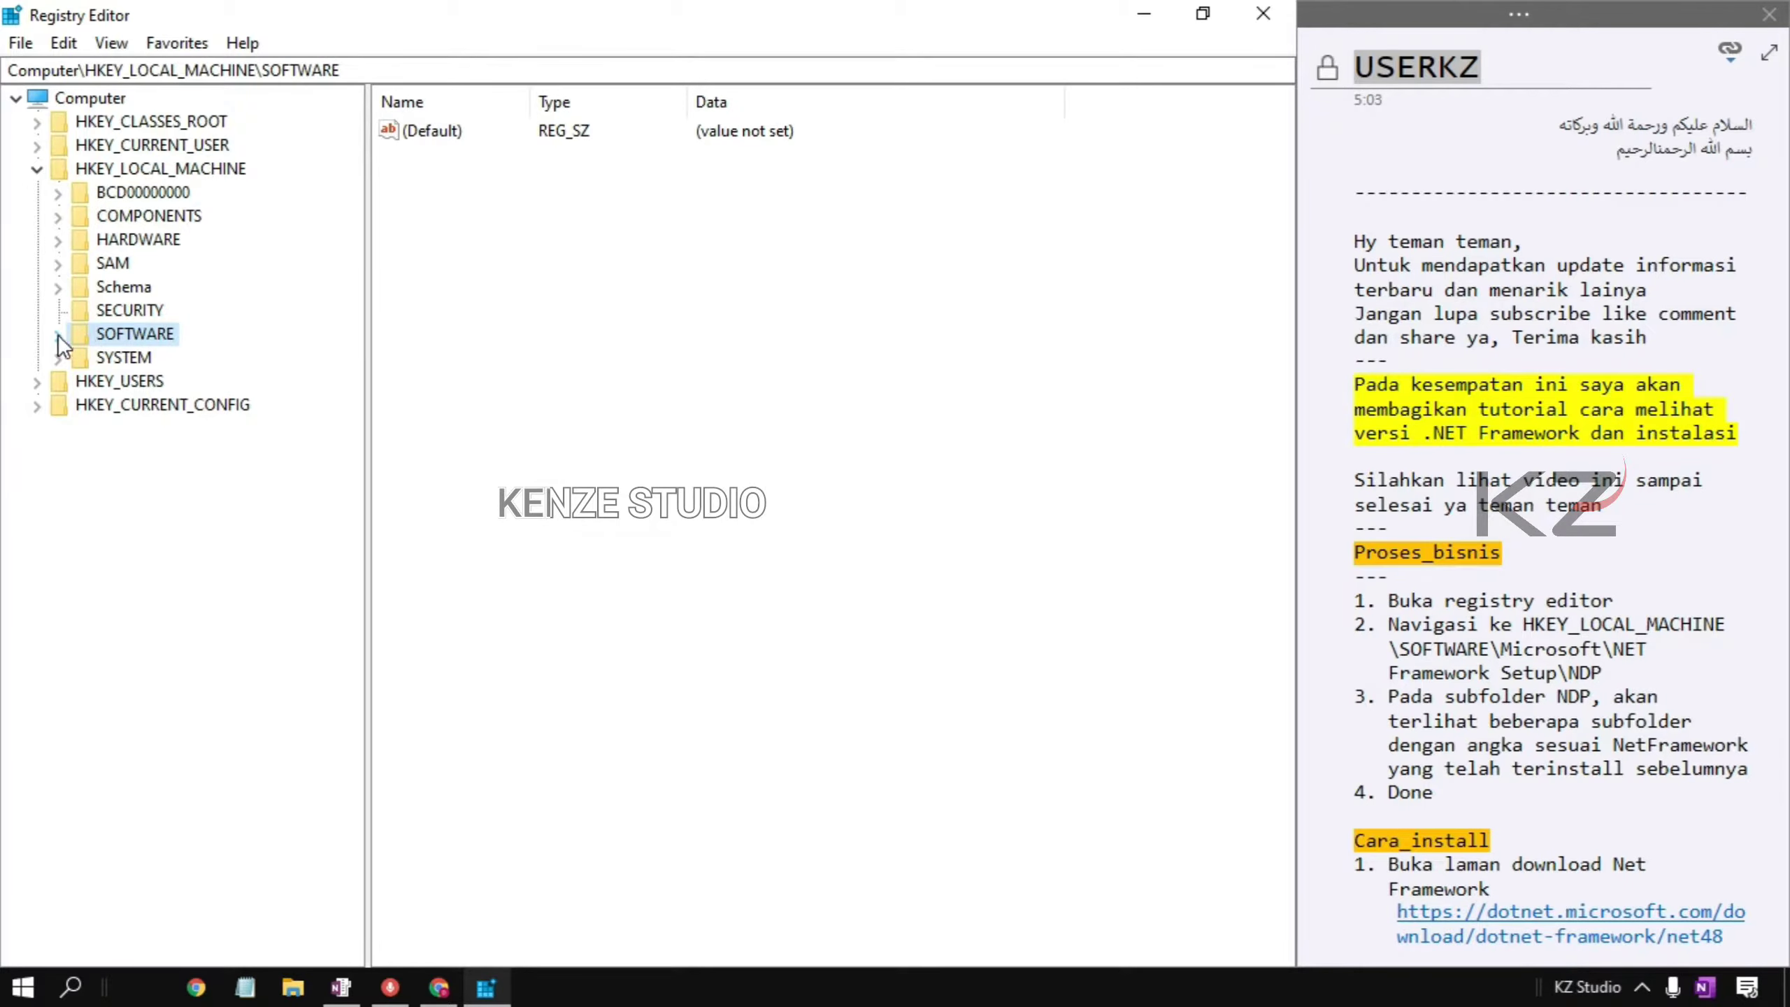
pyautogui.click(57, 335)
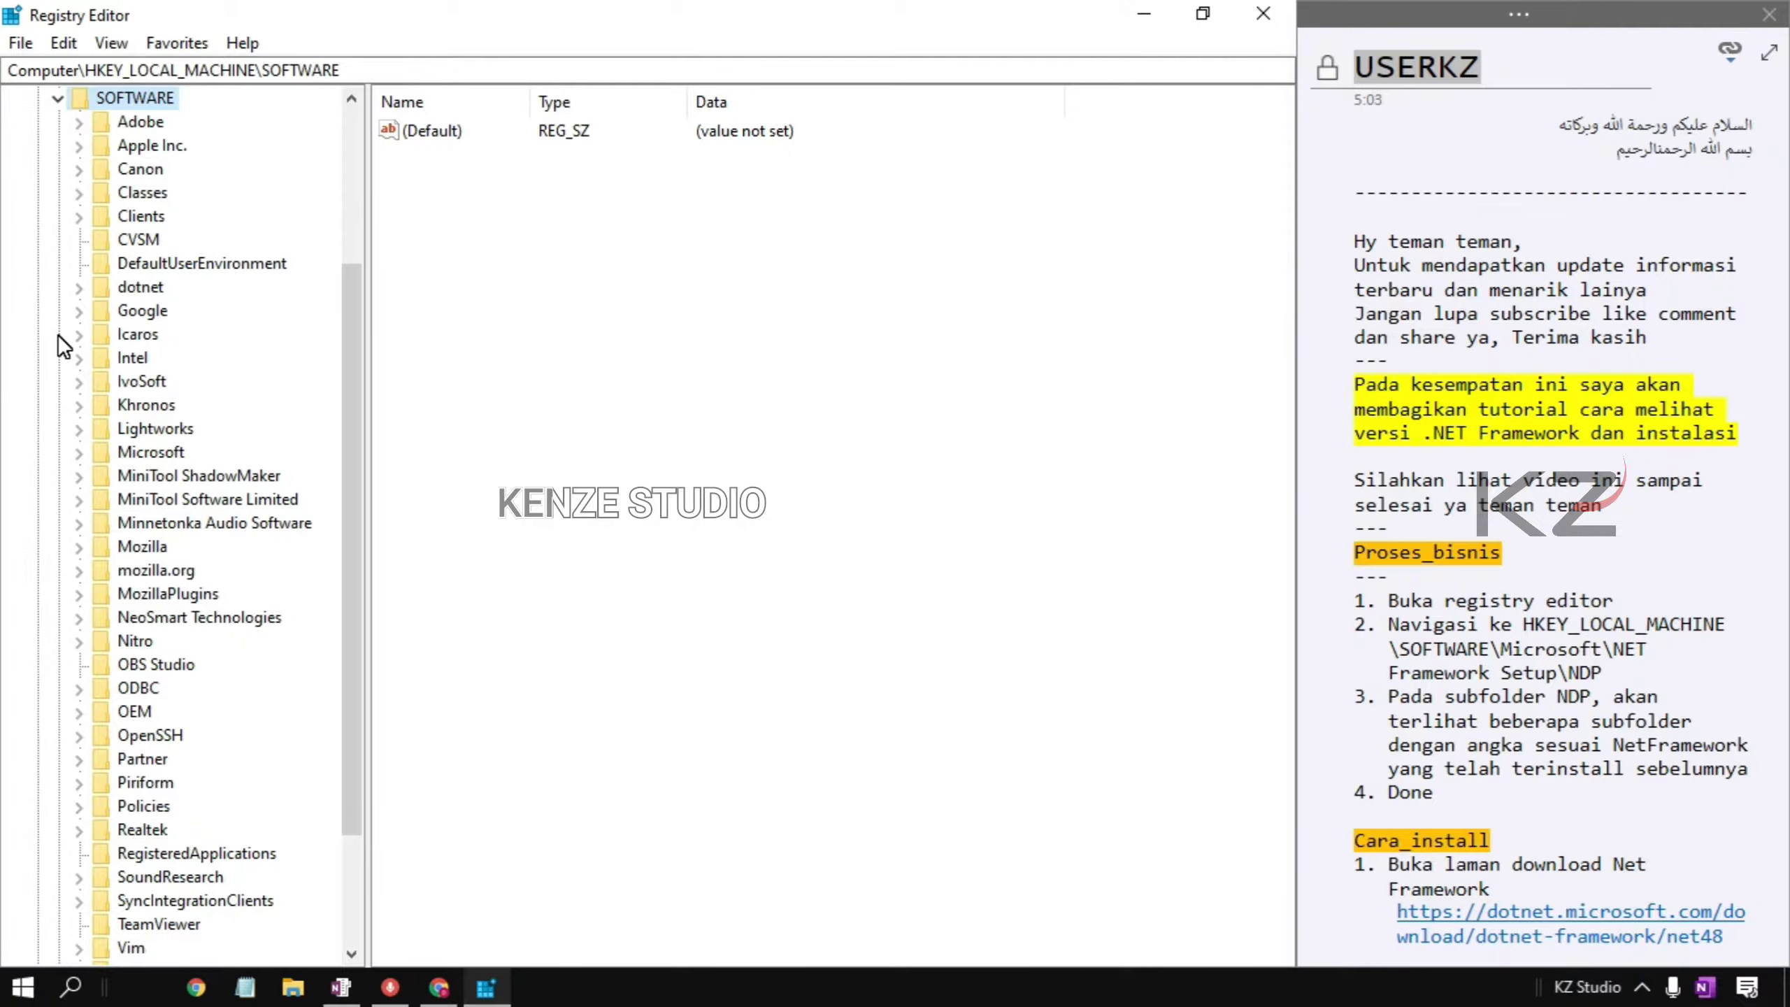
pyautogui.click(105, 454)
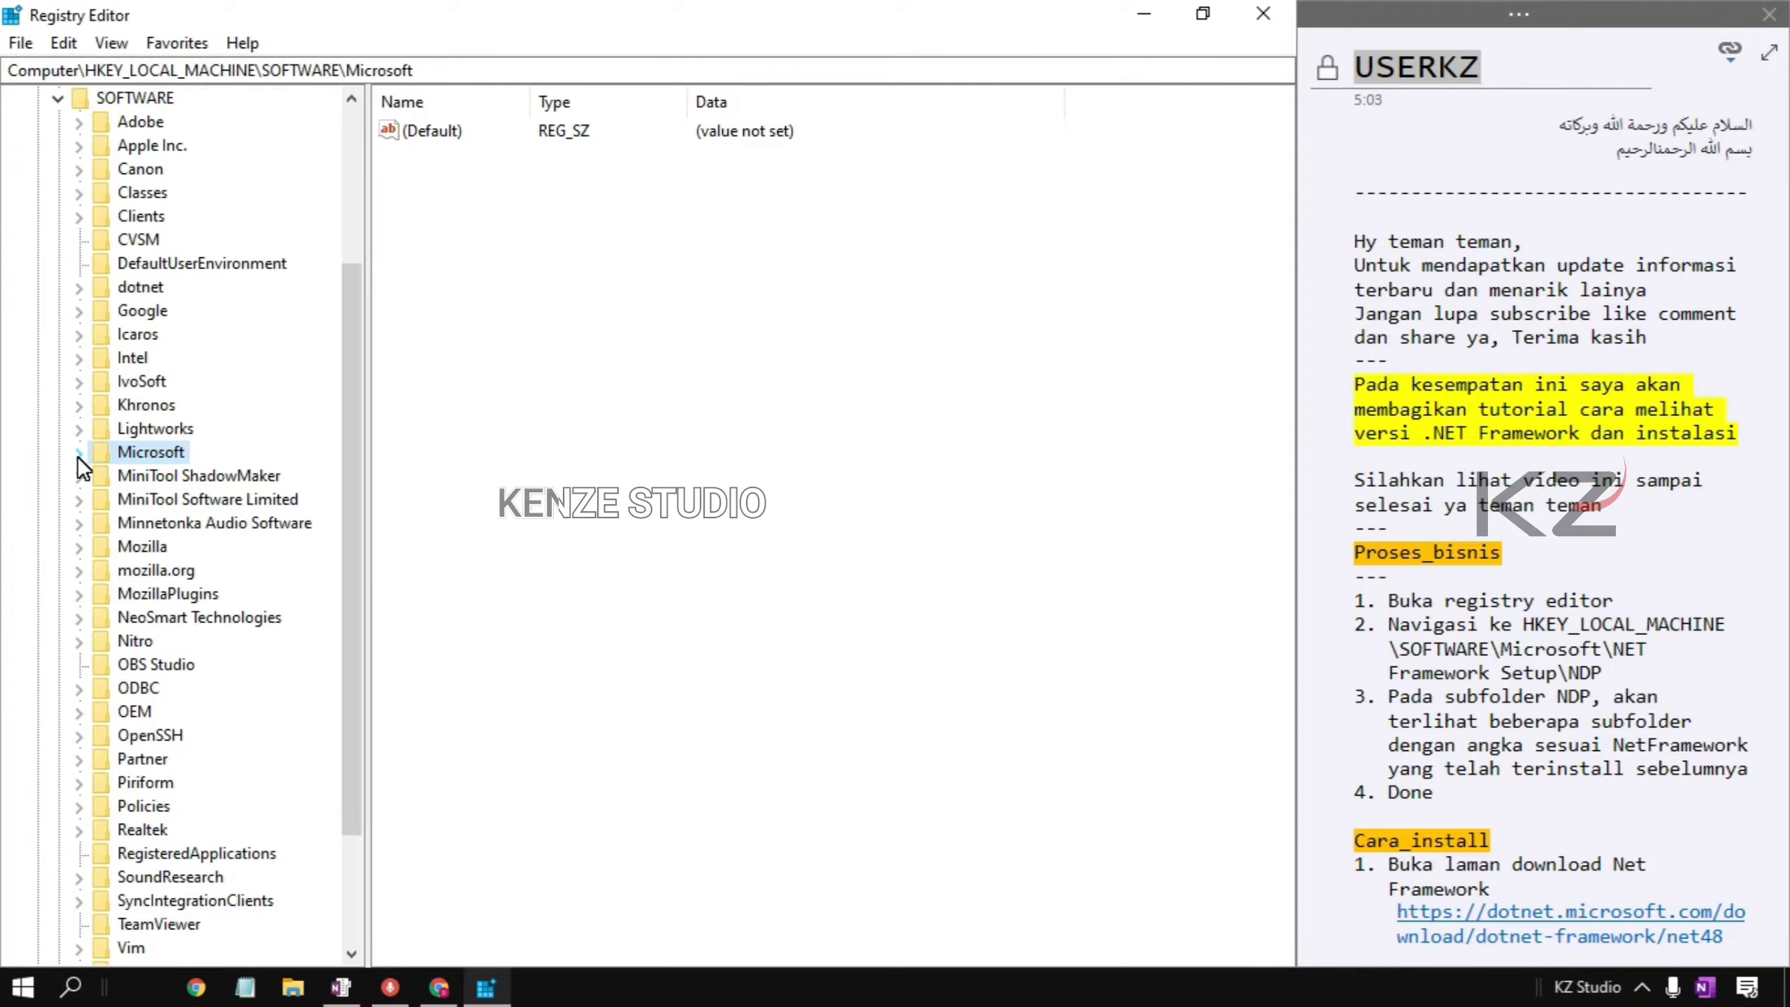
pyautogui.click(77, 456)
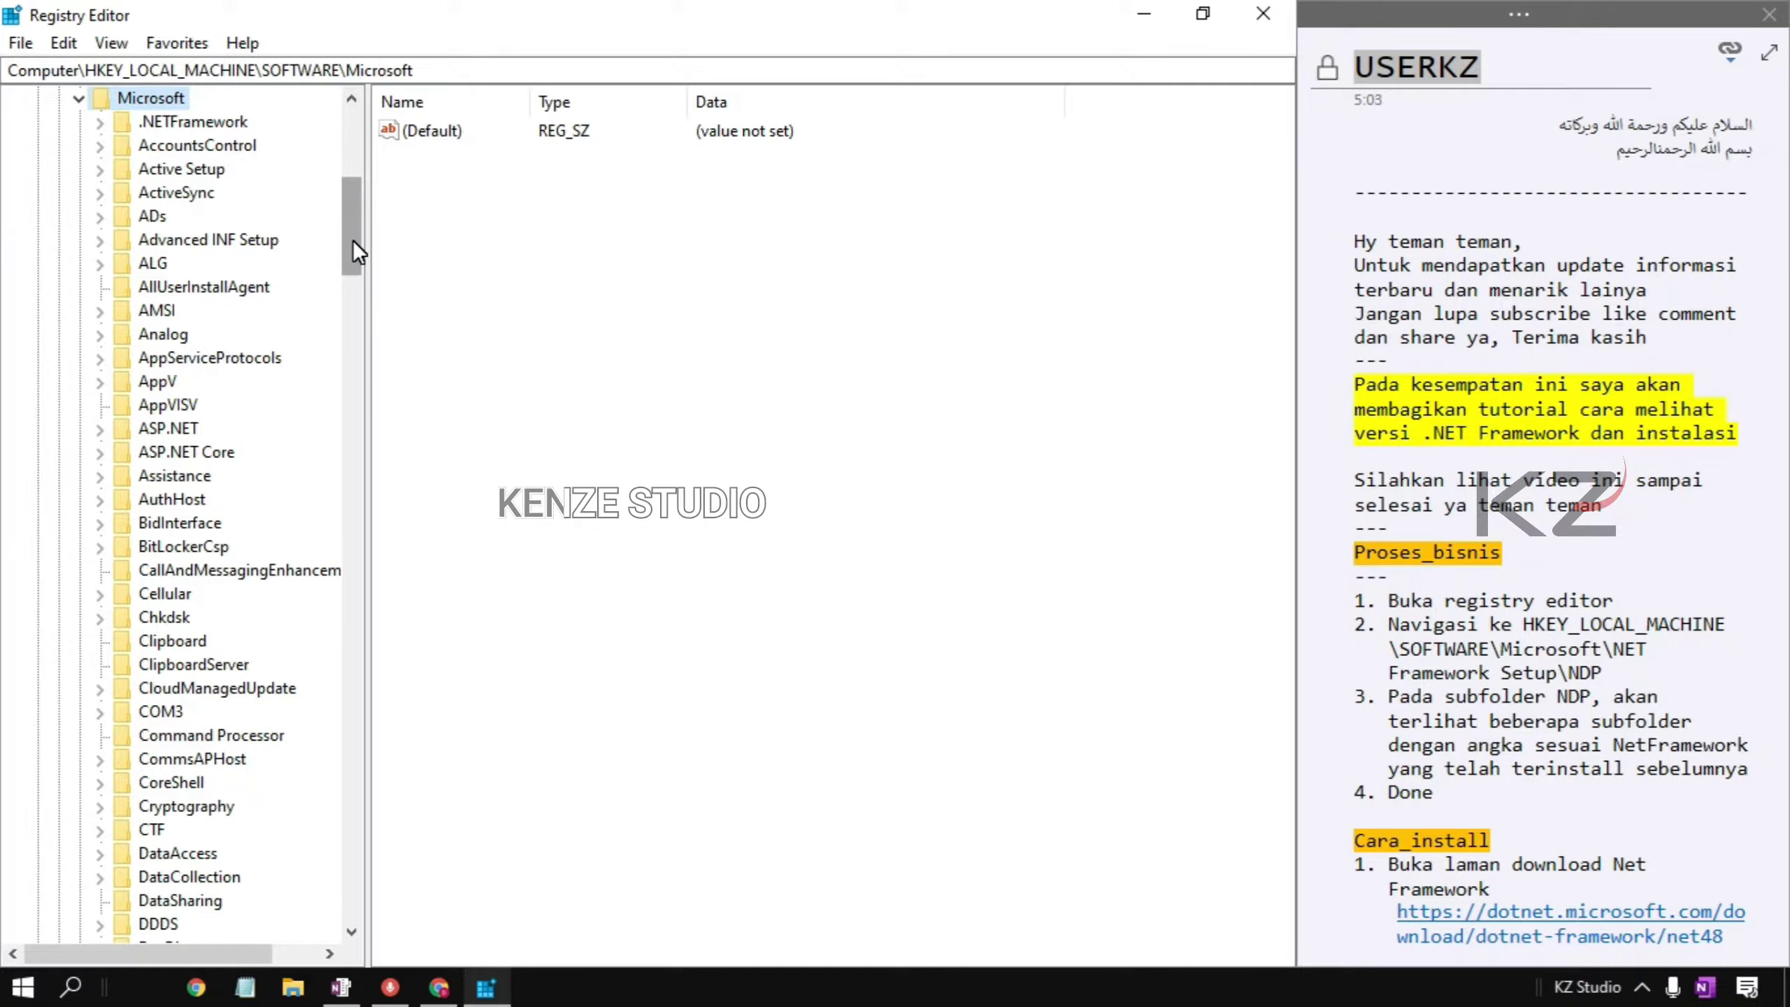
# Step: Find the NET Framework Setup key under Microsoft and expand it to its NDP version subkeys
pyautogui.moveTo(353, 241); pyautogui.dragTo(358, 549)
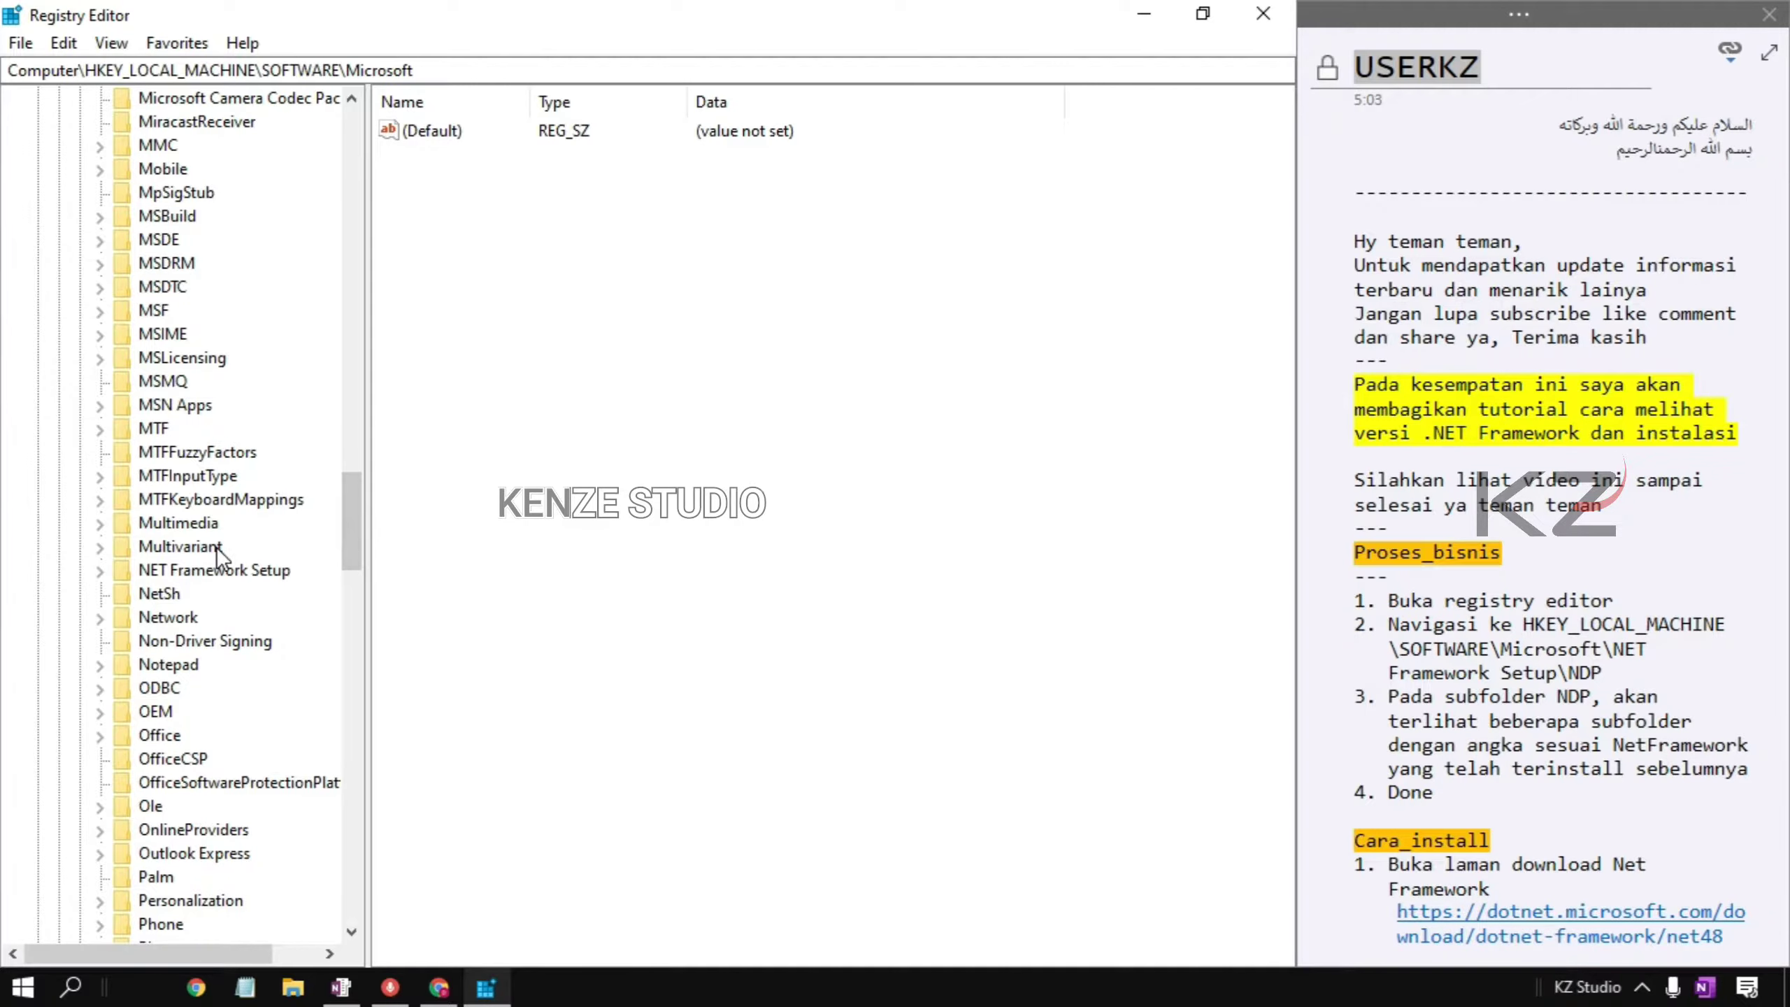
pyautogui.click(143, 577)
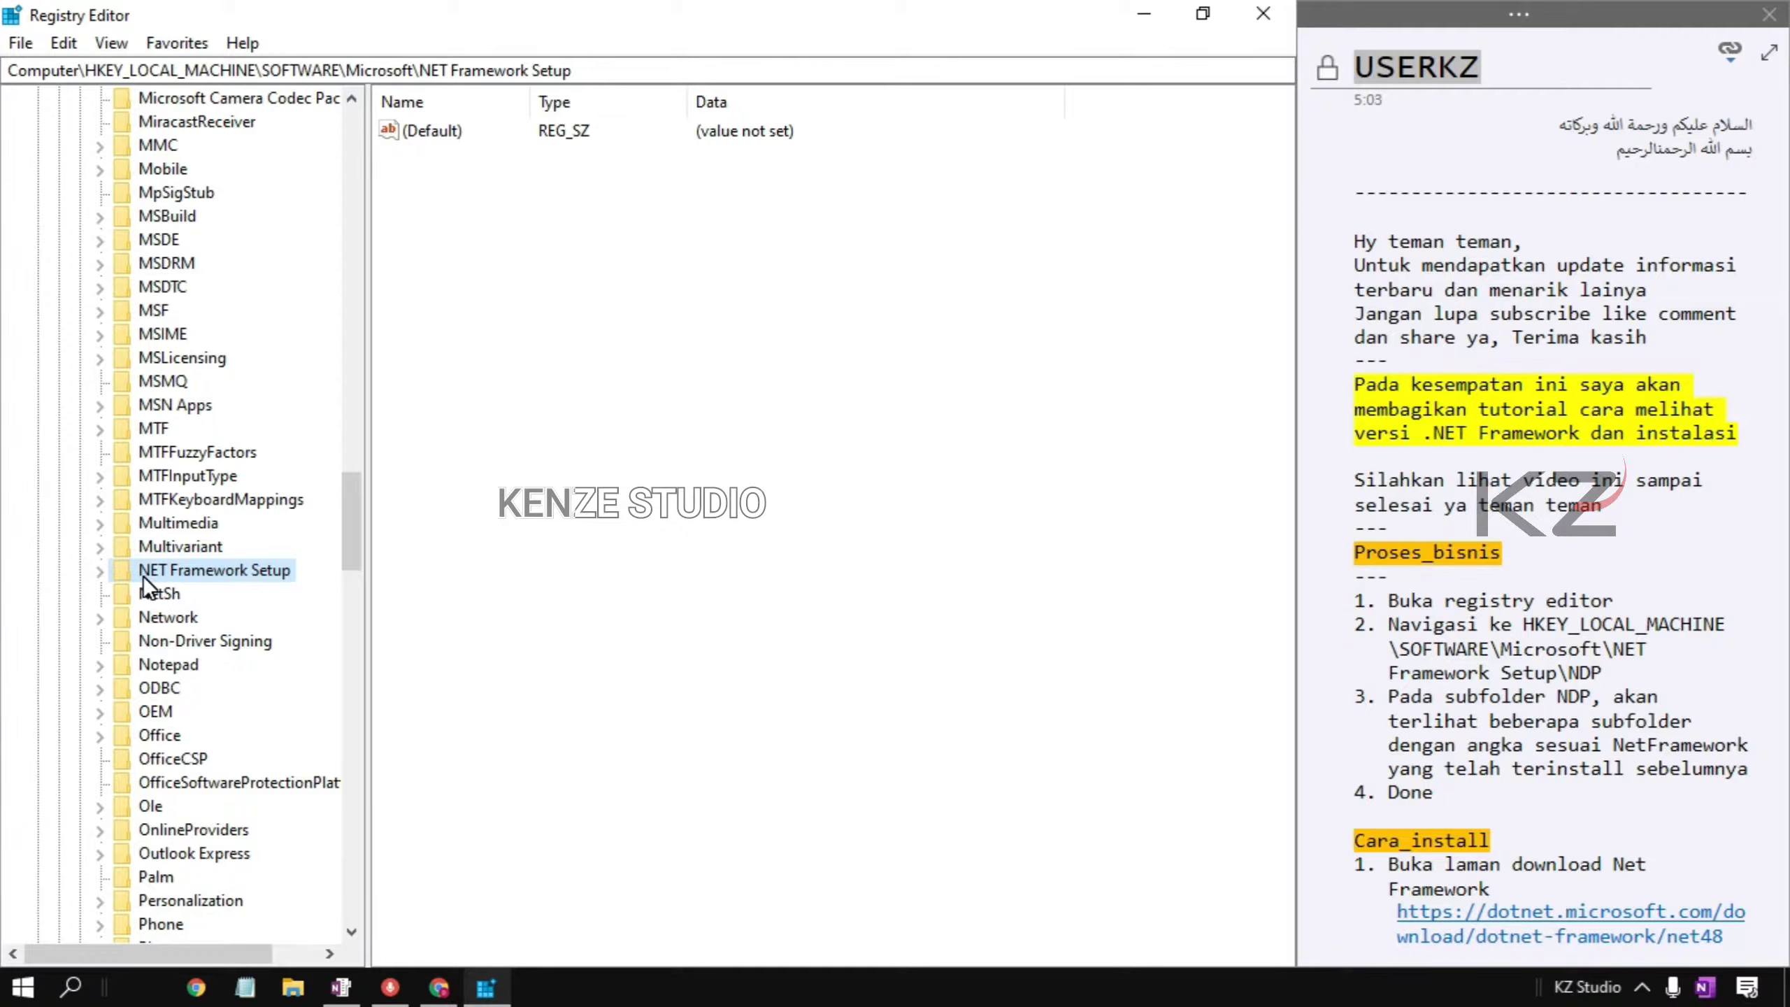
pyautogui.click(100, 571)
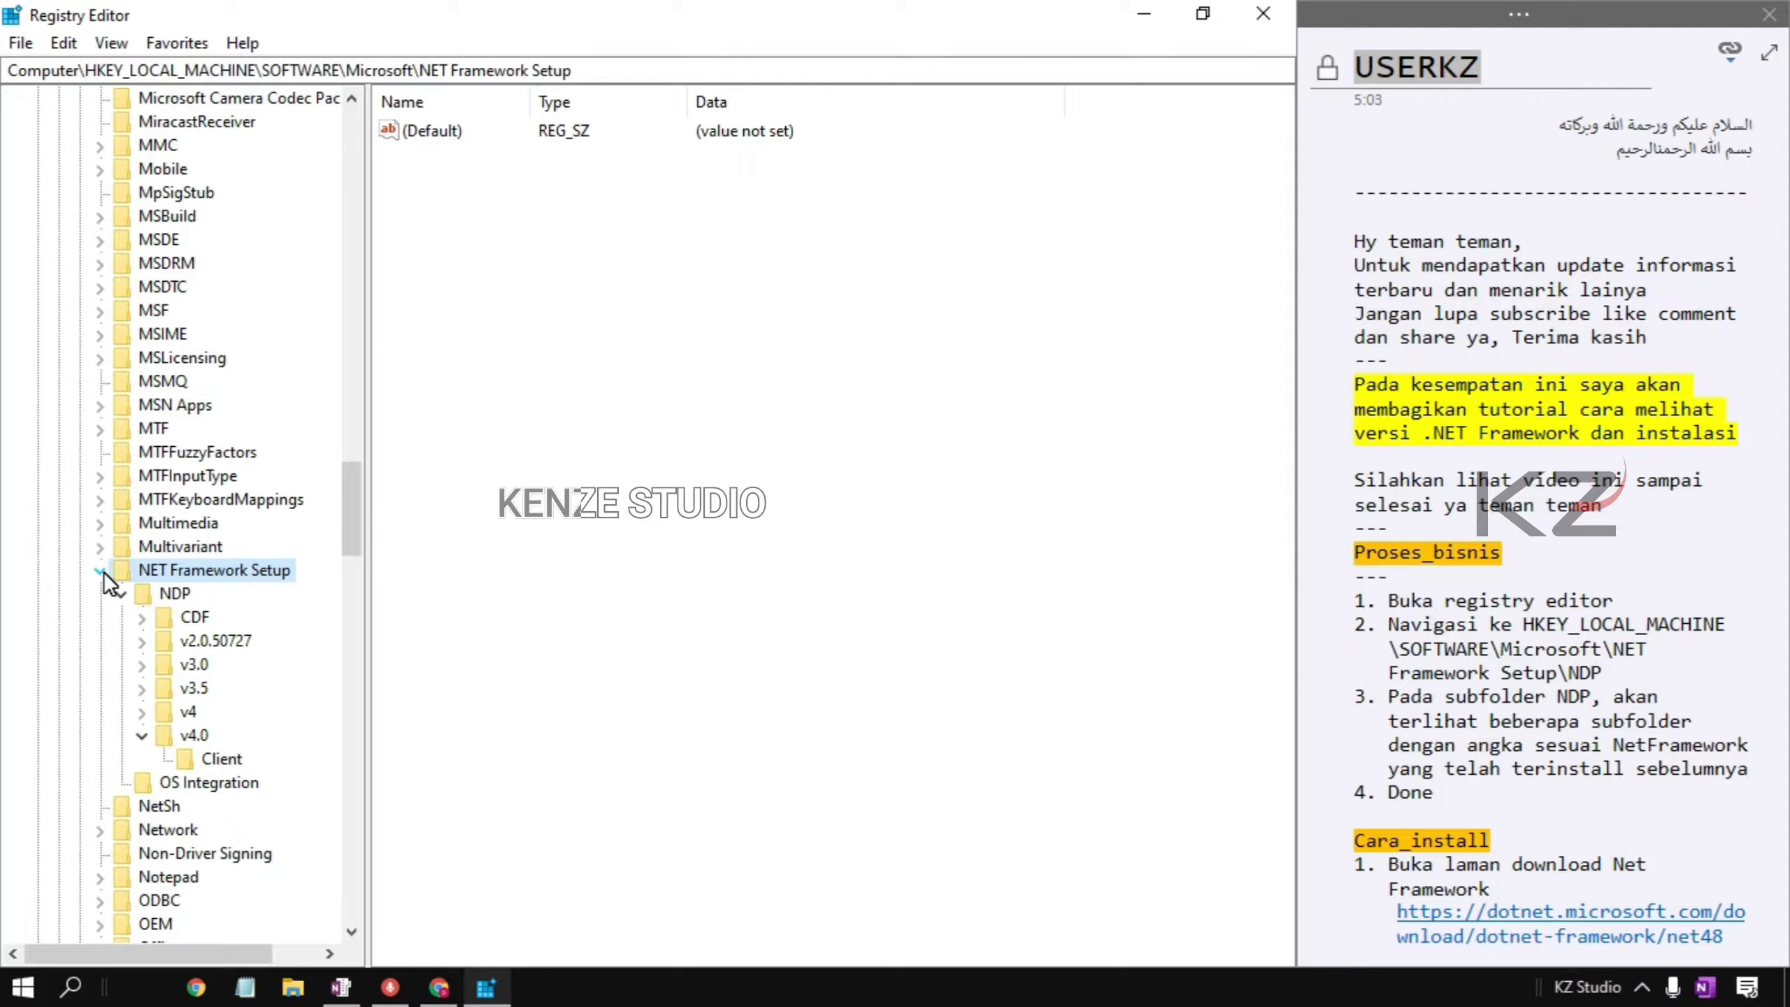
# Step: Highlight step 3 of Proses_bisnis in the notes, and inspect and collapse the v4.0 key under NDP
pyautogui.click(1348, 701)
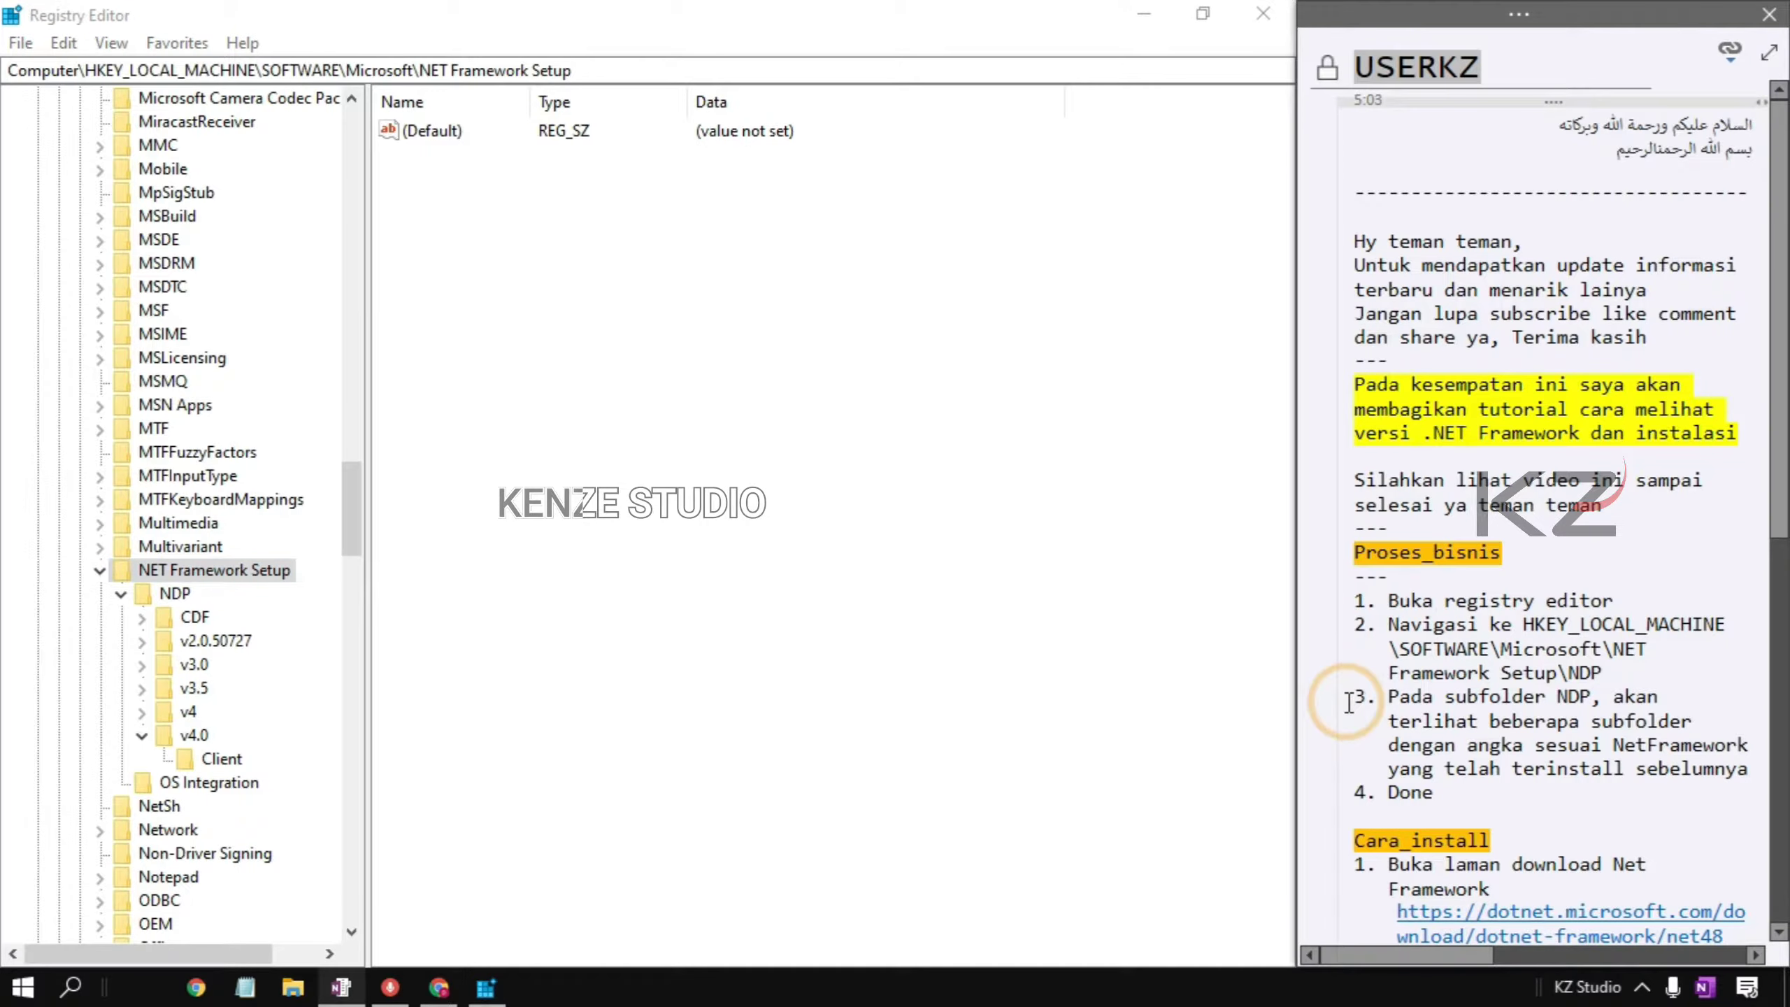
pyautogui.hotkey('shift', 'Down')
pyautogui.hotkey('shift', 'Down')
pyautogui.hotkey('shift', 'Down')
pyautogui.hotkey('shift', 'Down')
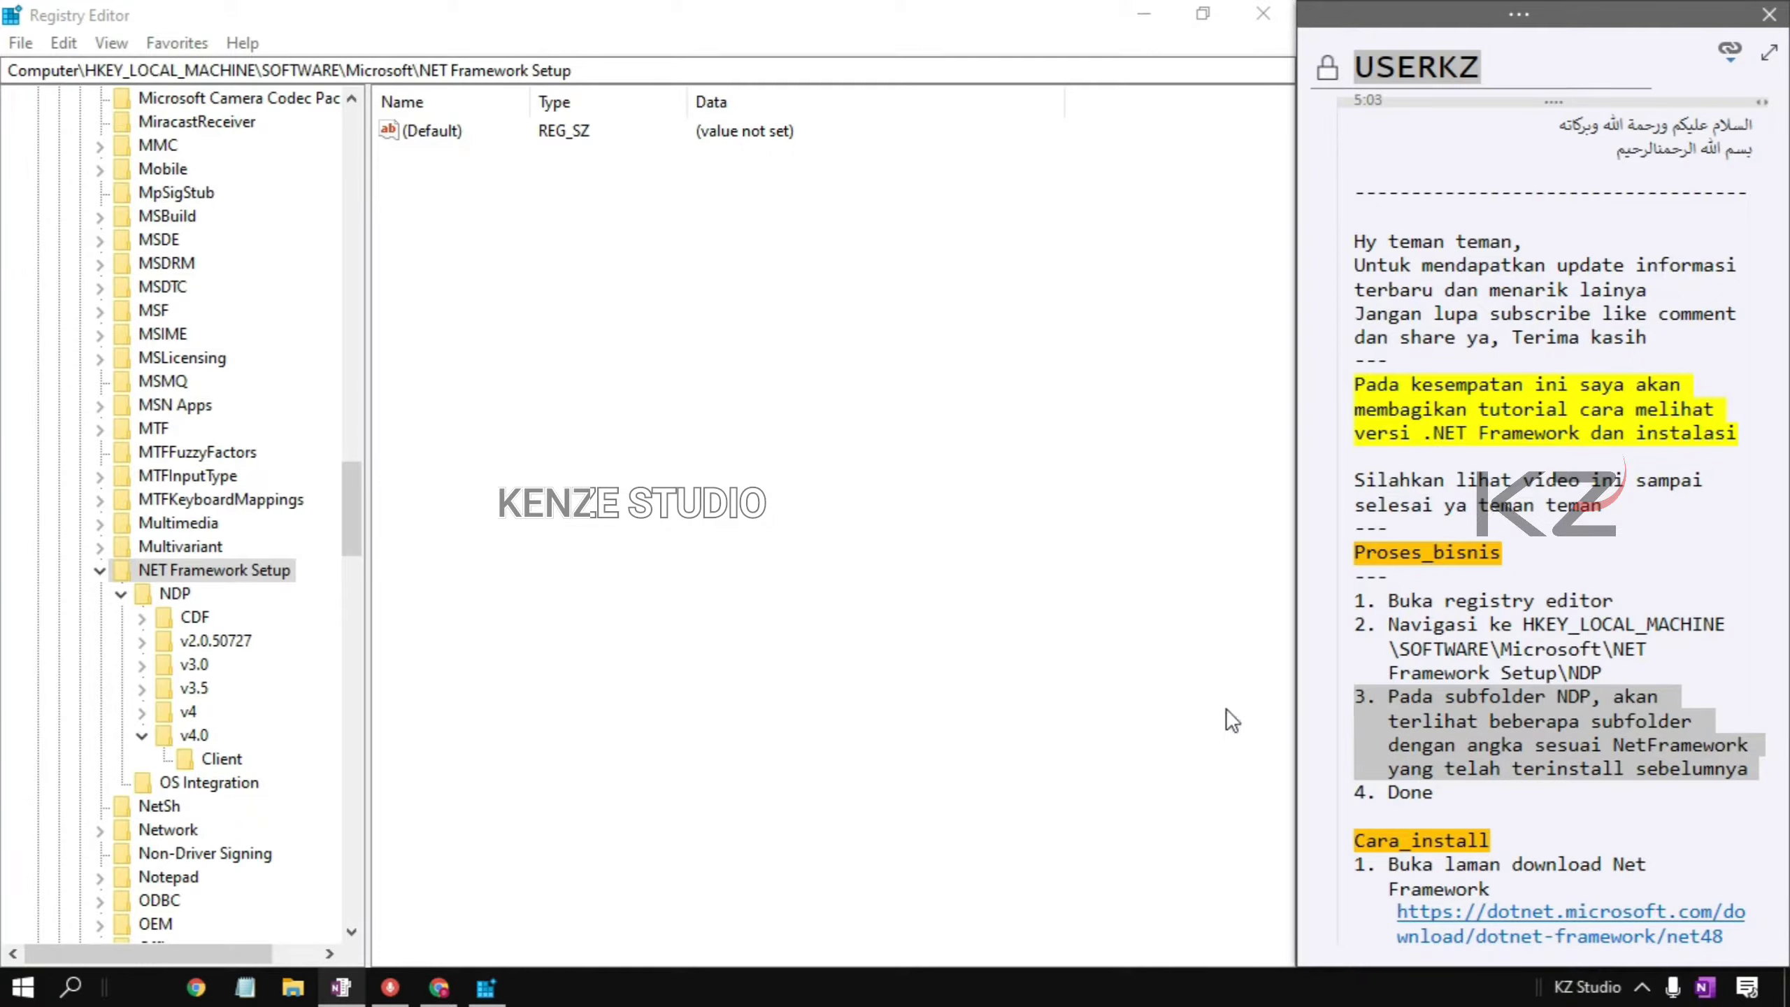
pyautogui.click(162, 733)
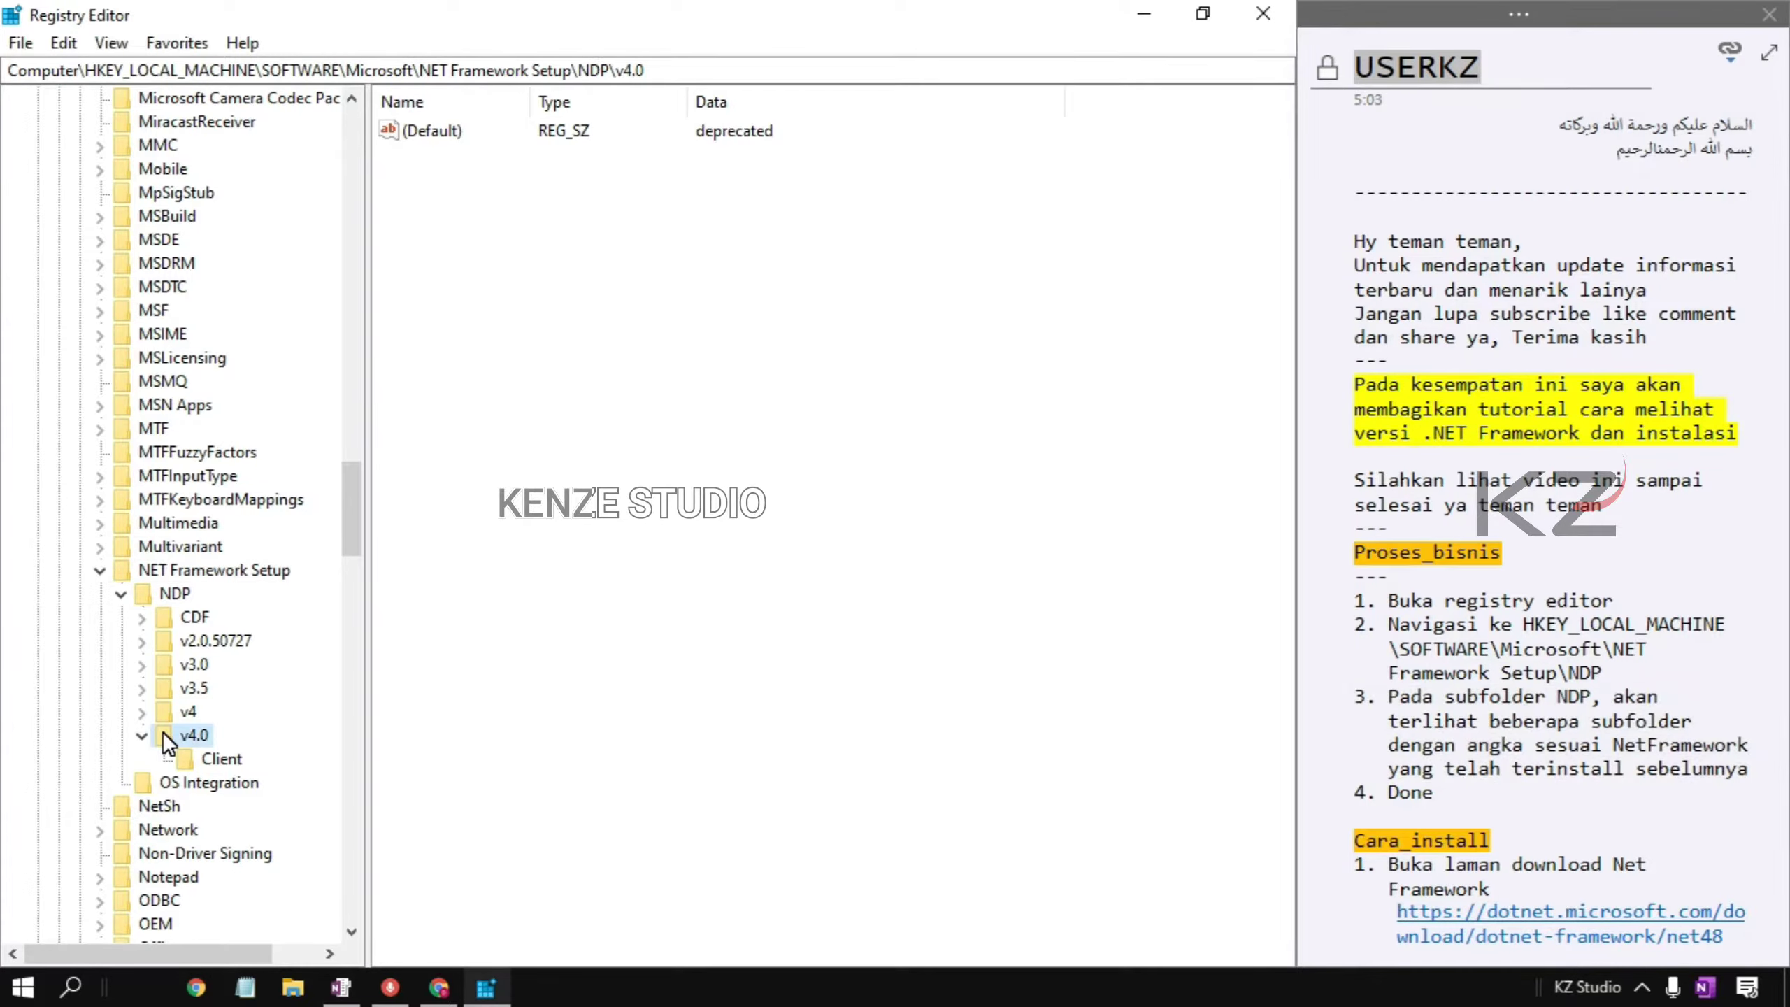
pyautogui.click(141, 735)
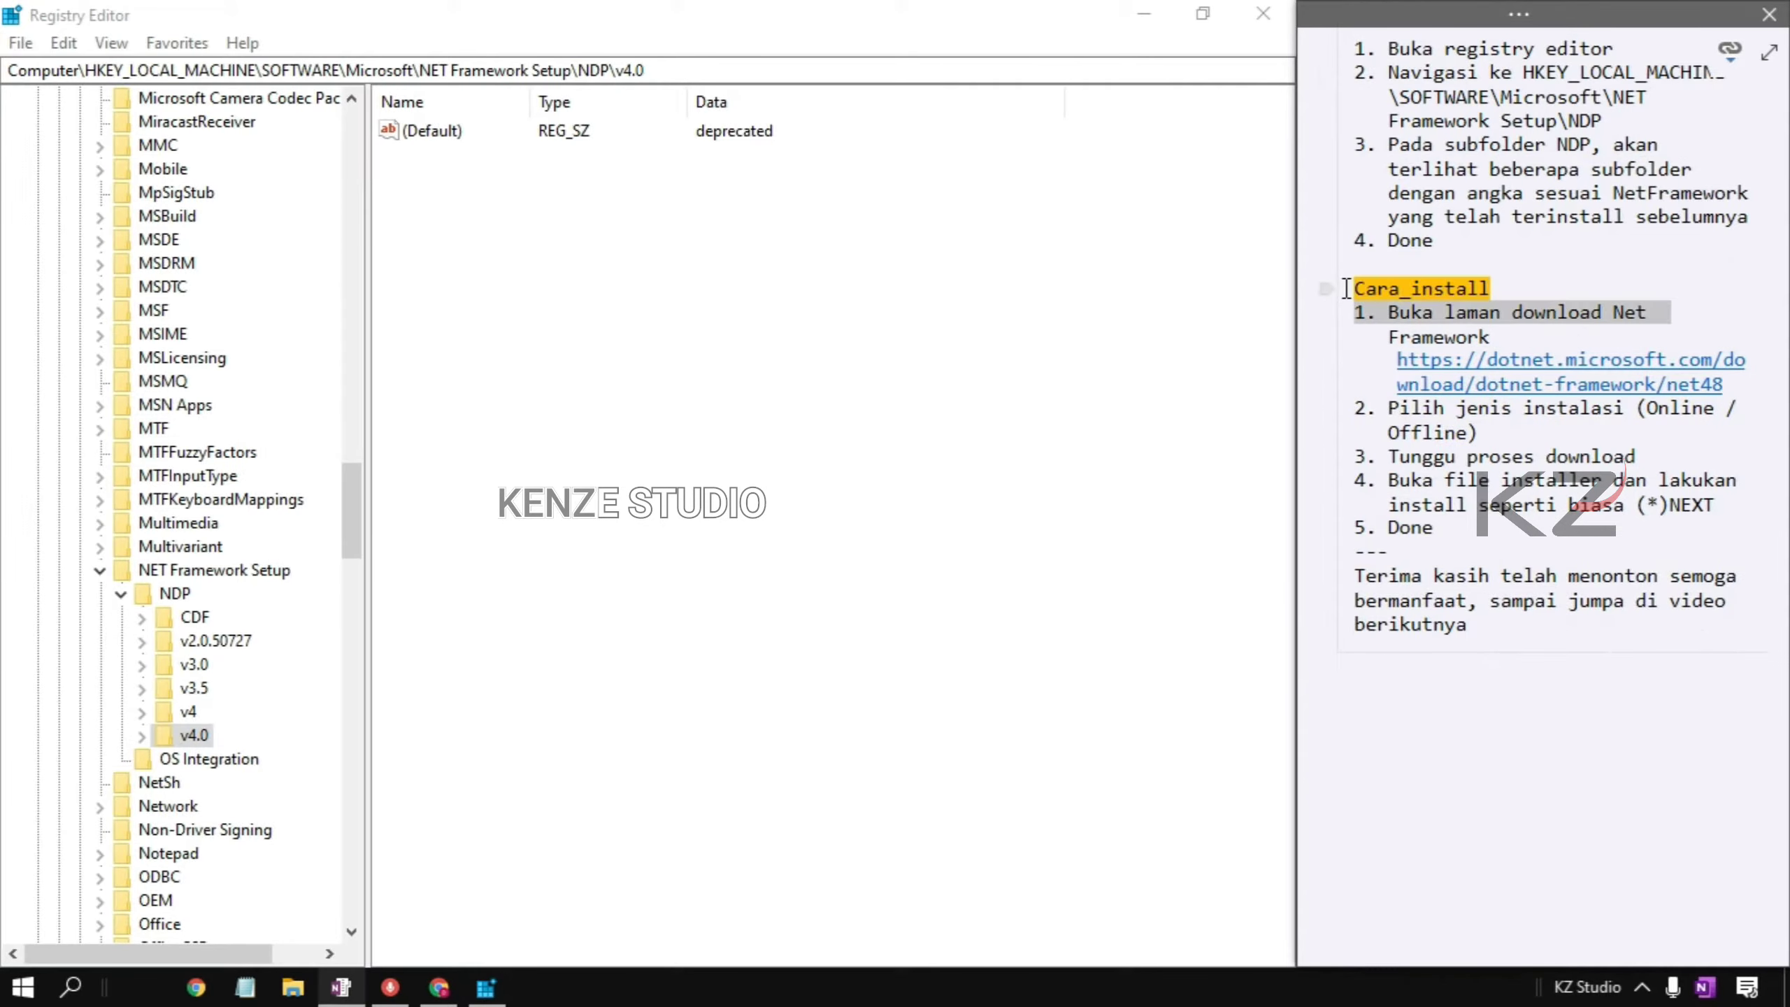
# Step: Highlight step 1 of Cara_install in the notes and open the .NET Framework 4.8 download page in Chrome
pyautogui.hotkey('shift', 'Down')
pyautogui.hotkey('shift', 'Down')
pyautogui.hotkey('shift', 'Down')
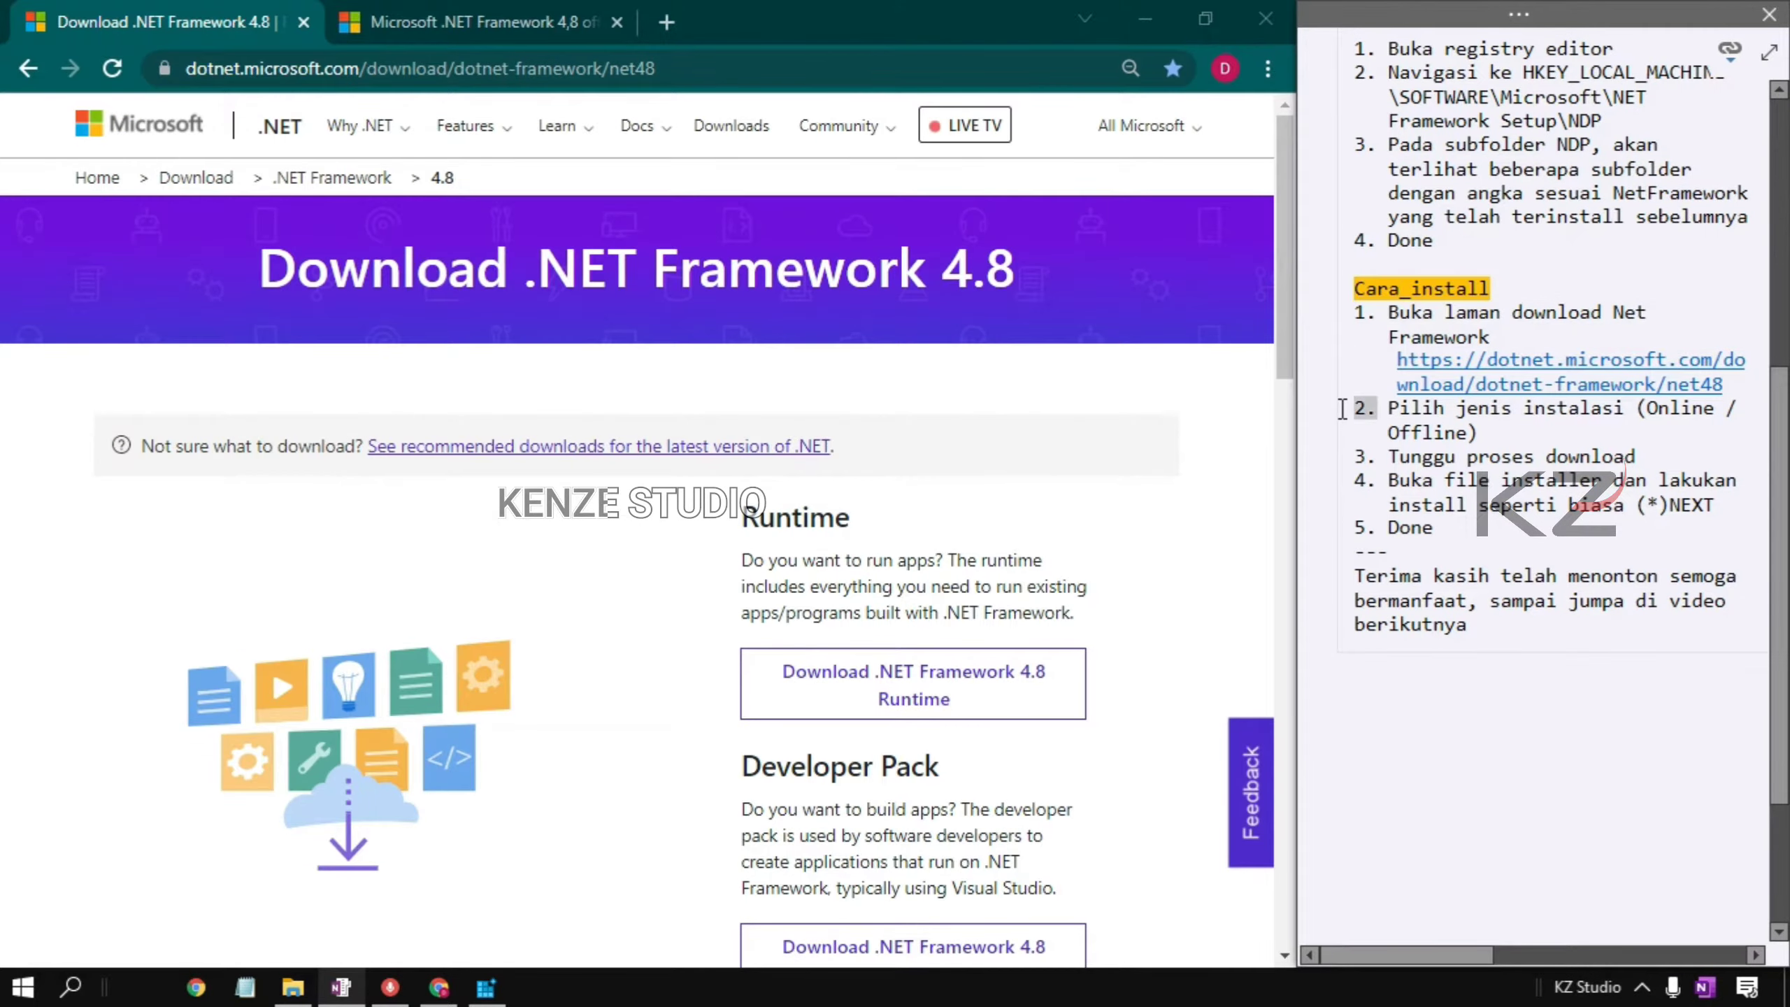
# Step: Highlight step 2 of Cara_install in the notes, about choosing the online or offline installation type
pyautogui.hotkey('shift', 'Right')
pyautogui.hotkey('shift', 'Right')
pyautogui.hotkey('shift', 'Right')
pyautogui.hotkey('shift', 'Right')
pyautogui.hotkey('shift', 'Right')
pyautogui.hotkey('shift', 'Right')
pyautogui.hotkey('shift', 'Right')
pyautogui.hotkey('shift', 'Right')
pyautogui.hotkey('shift', 'Right')
pyautogui.hotkey('shift', 'Right')
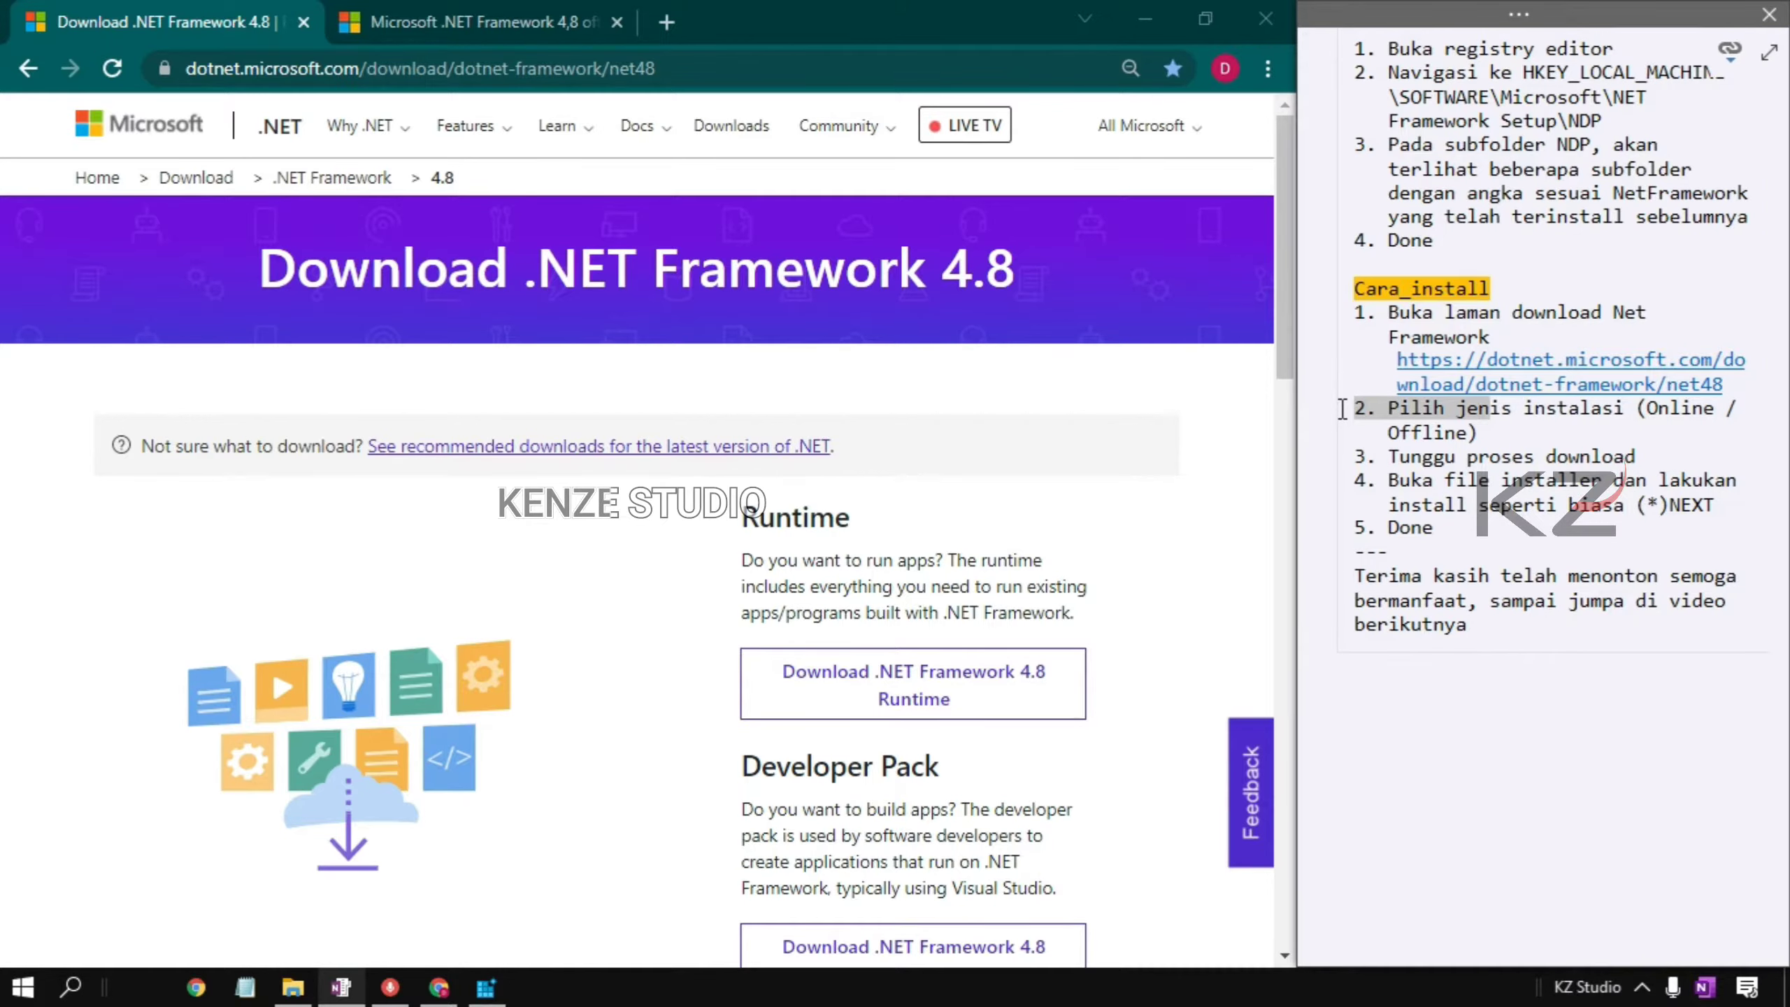
pyautogui.hotkey('shift', 'Down')
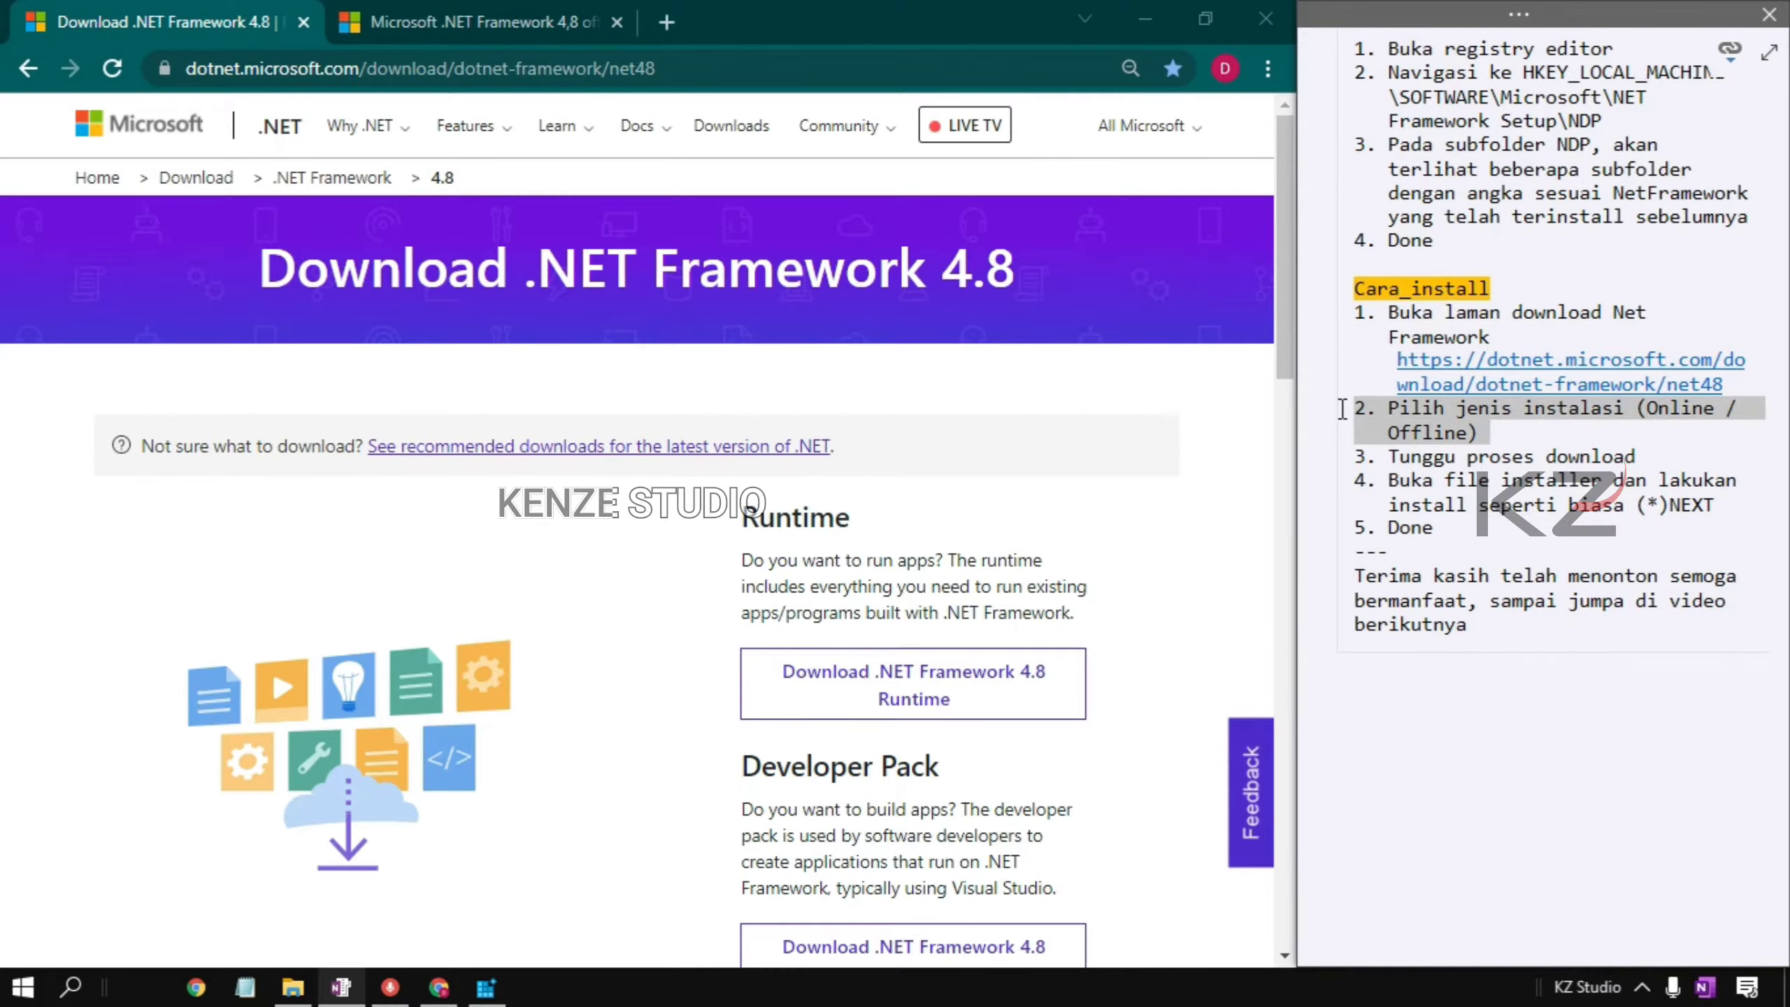
# Step: Examine the Web installer and Offline installer rows of the Advanced downloads table in Chrome
pyautogui.click(1280, 338)
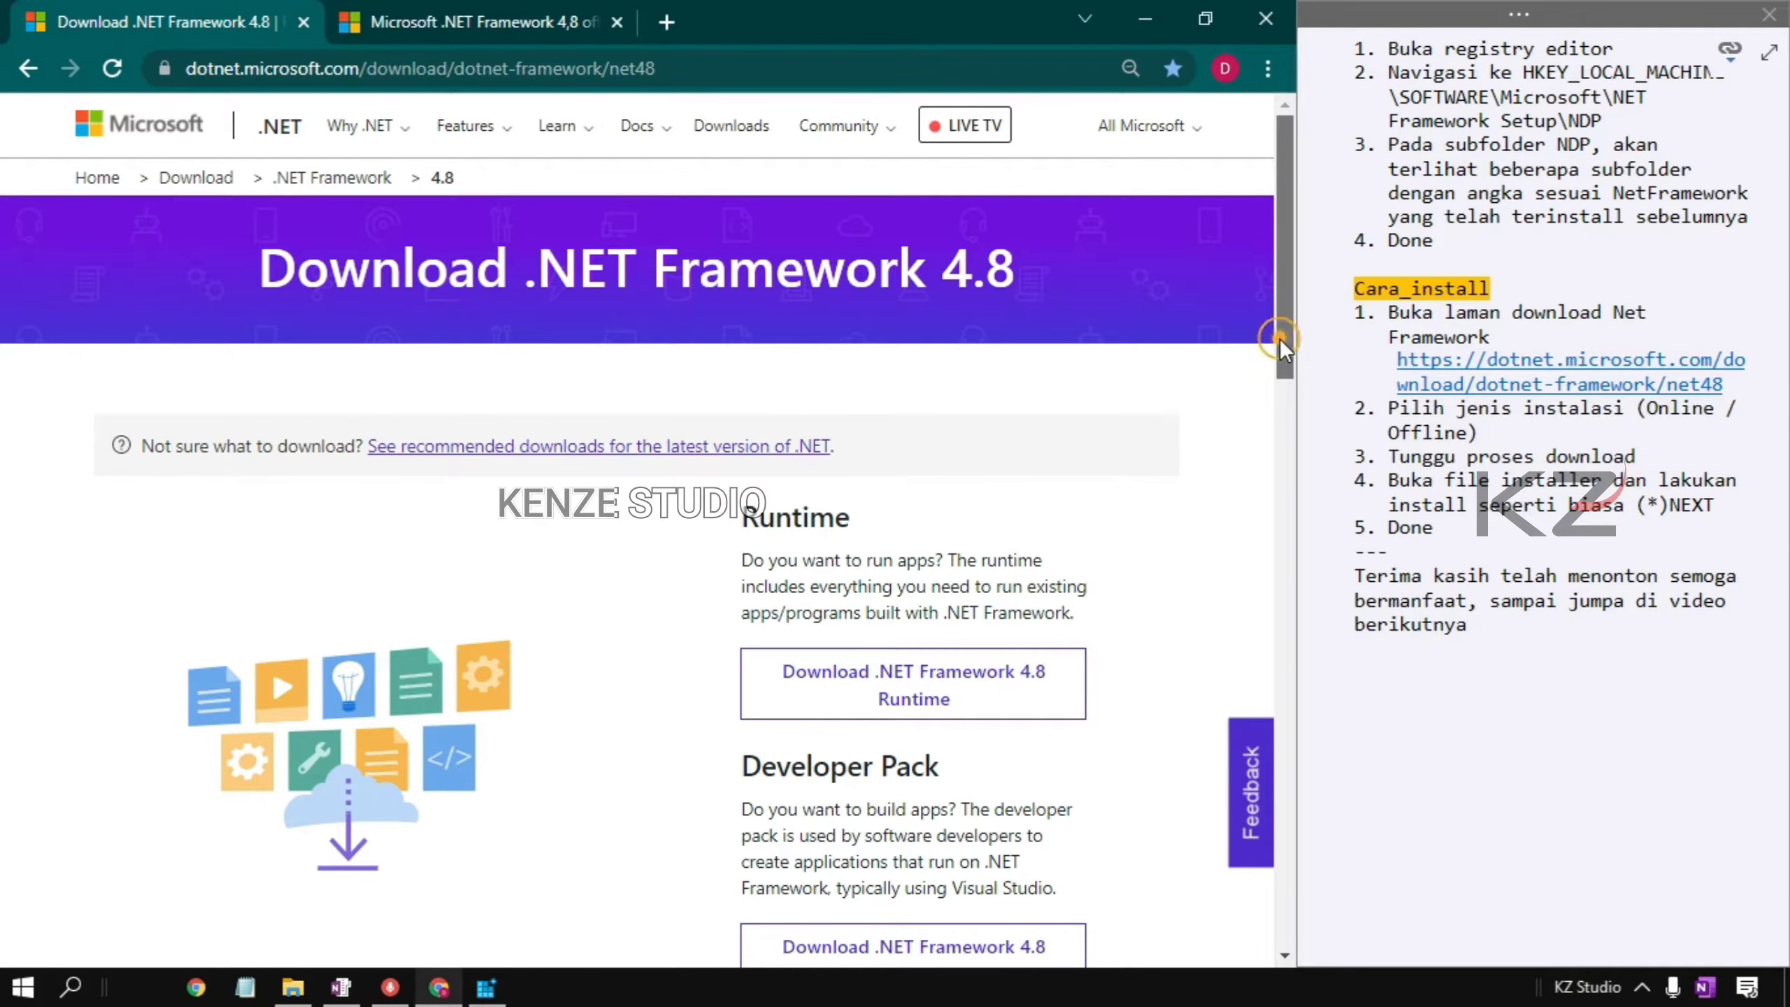
pyautogui.moveTo(1280, 338); pyautogui.dragTo(1294, 572)
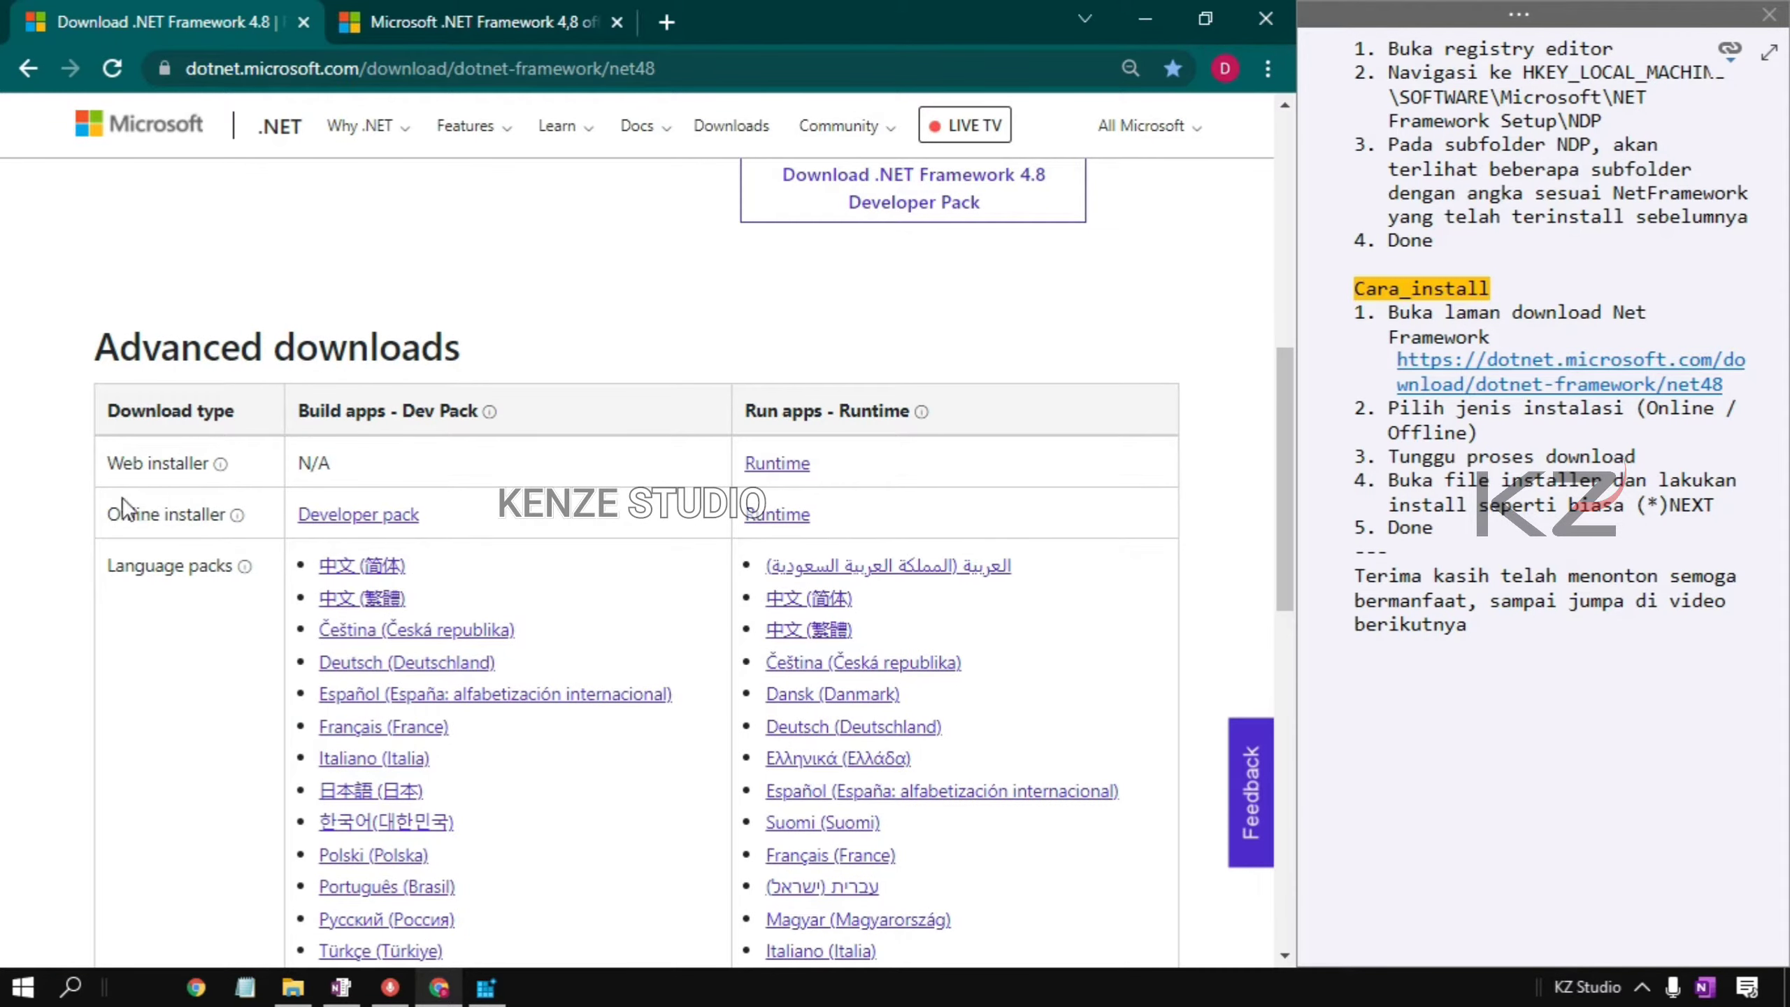
pyautogui.moveTo(101, 465); pyautogui.dragTo(209, 473)
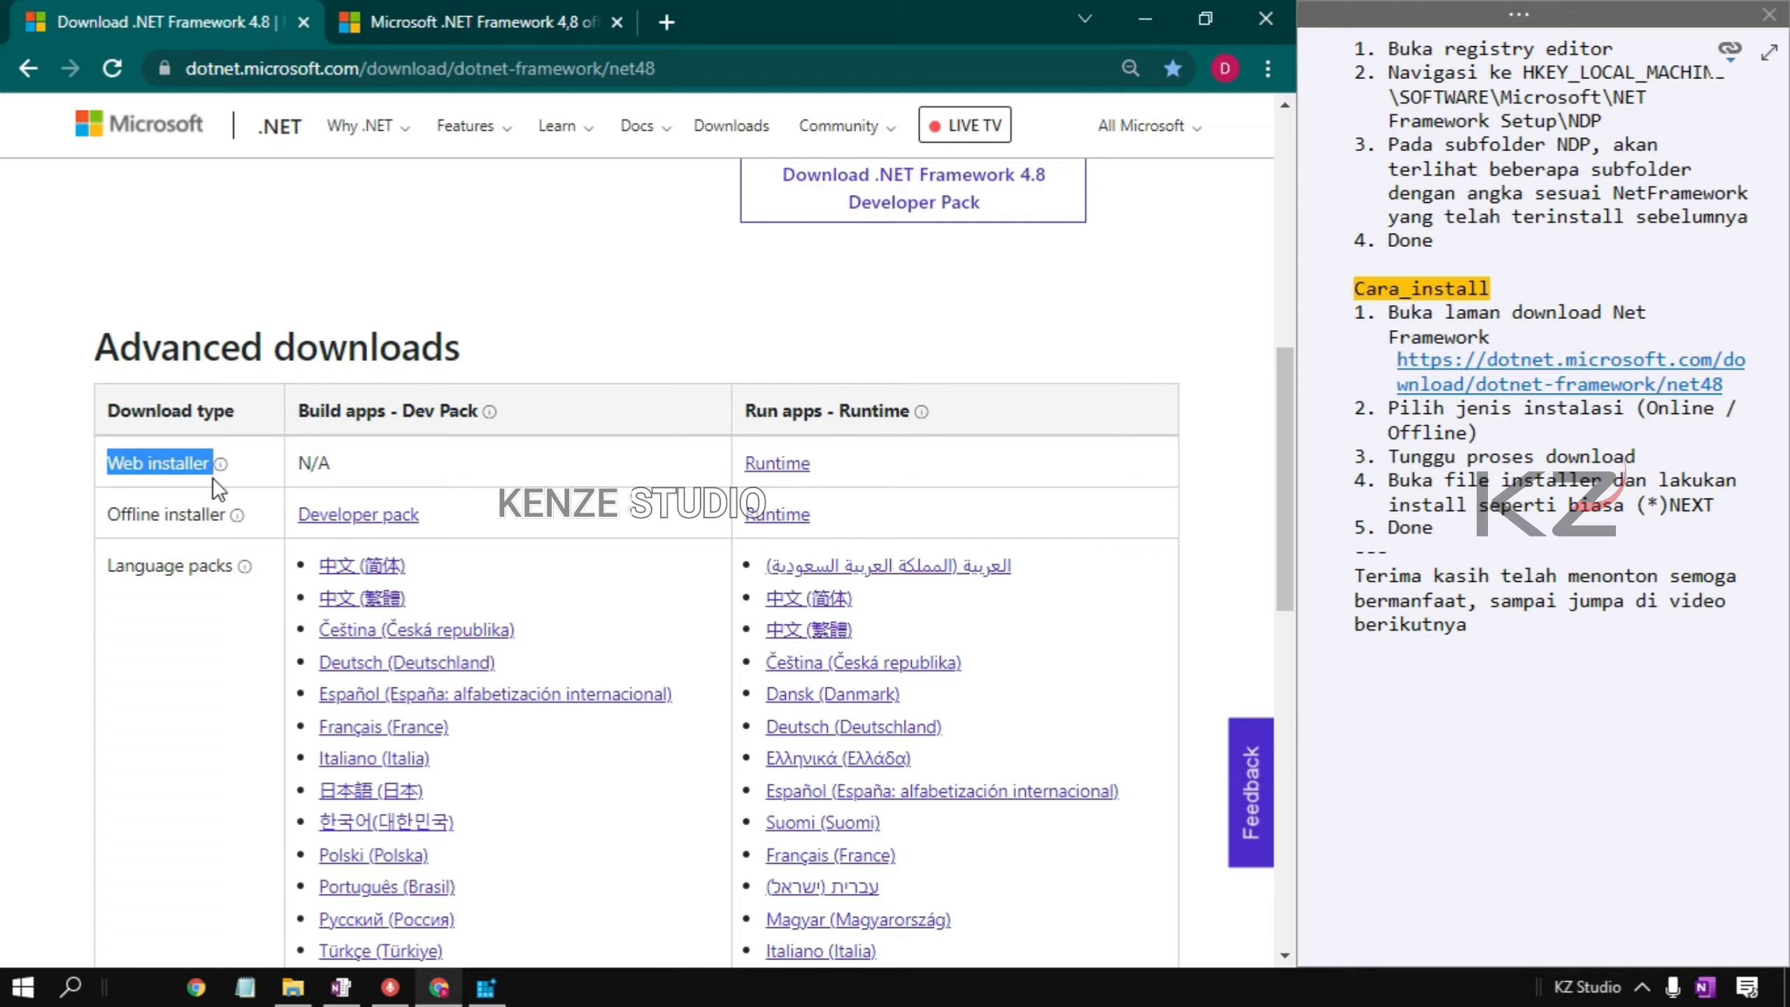
pyautogui.moveTo(105, 515); pyautogui.dragTo(228, 520)
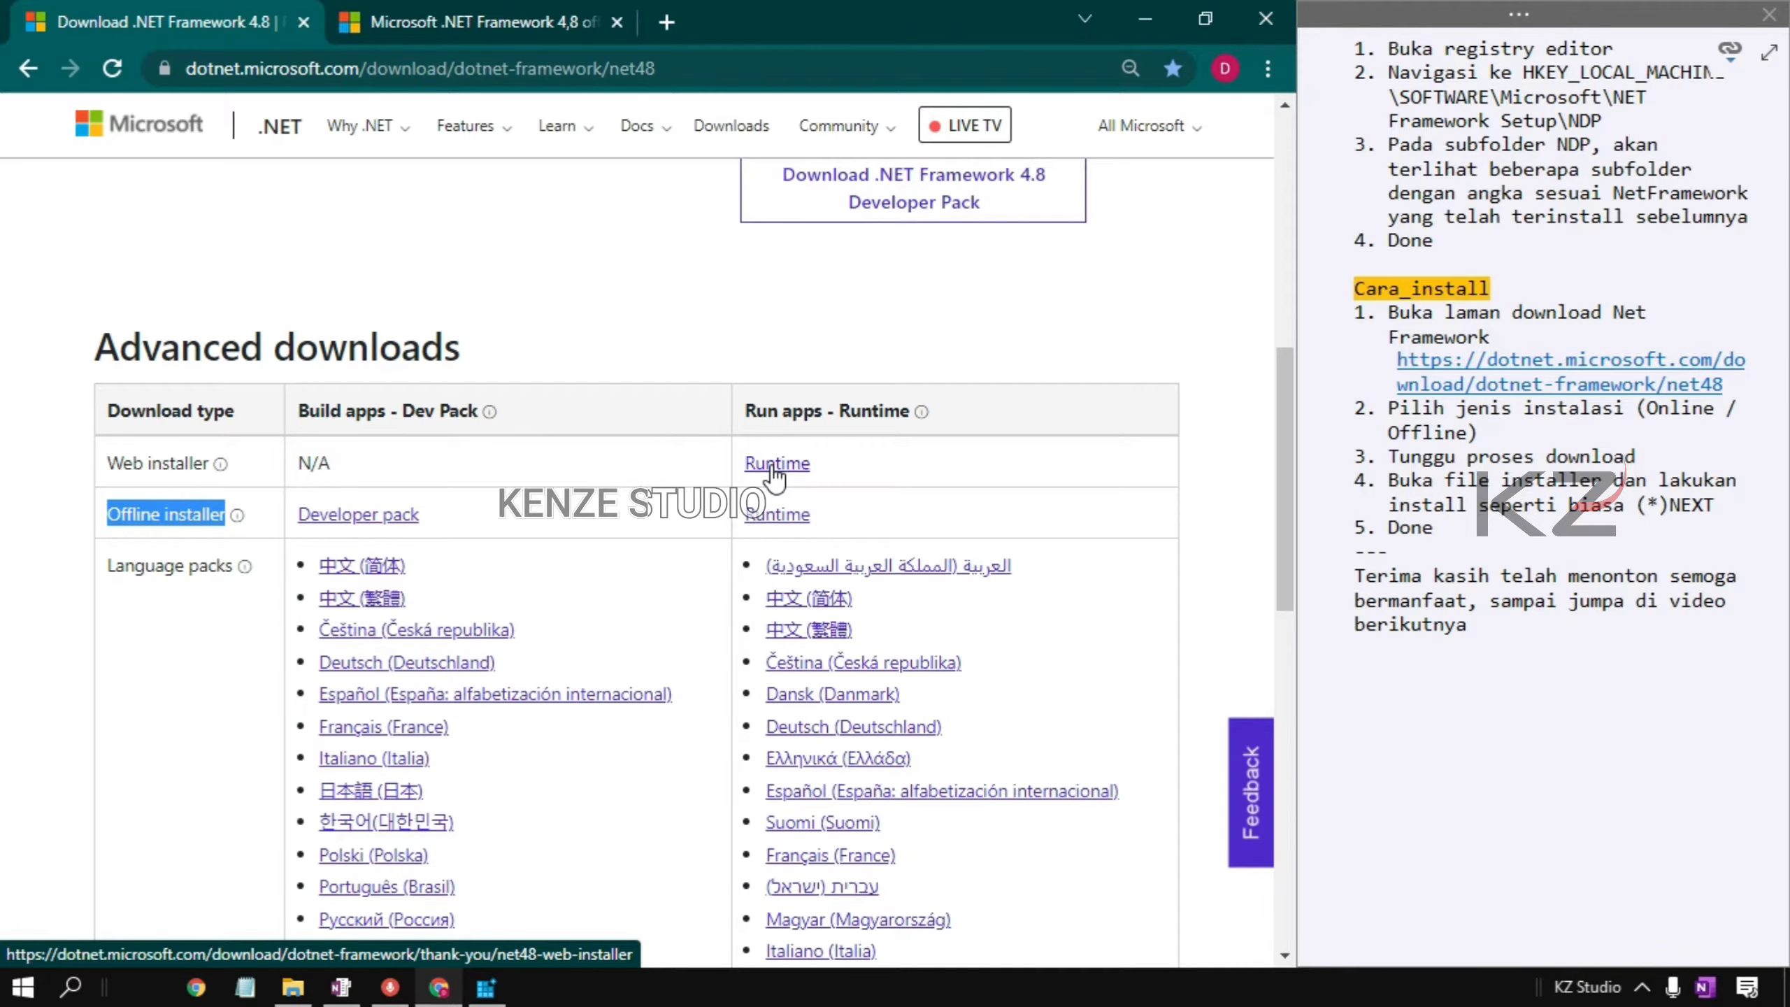
# Step: Download the .NET Framework 4.8 Developer Pack and show ndp48-devpack-enu.exe in its folder
pyautogui.scroll(5, 775, 480)
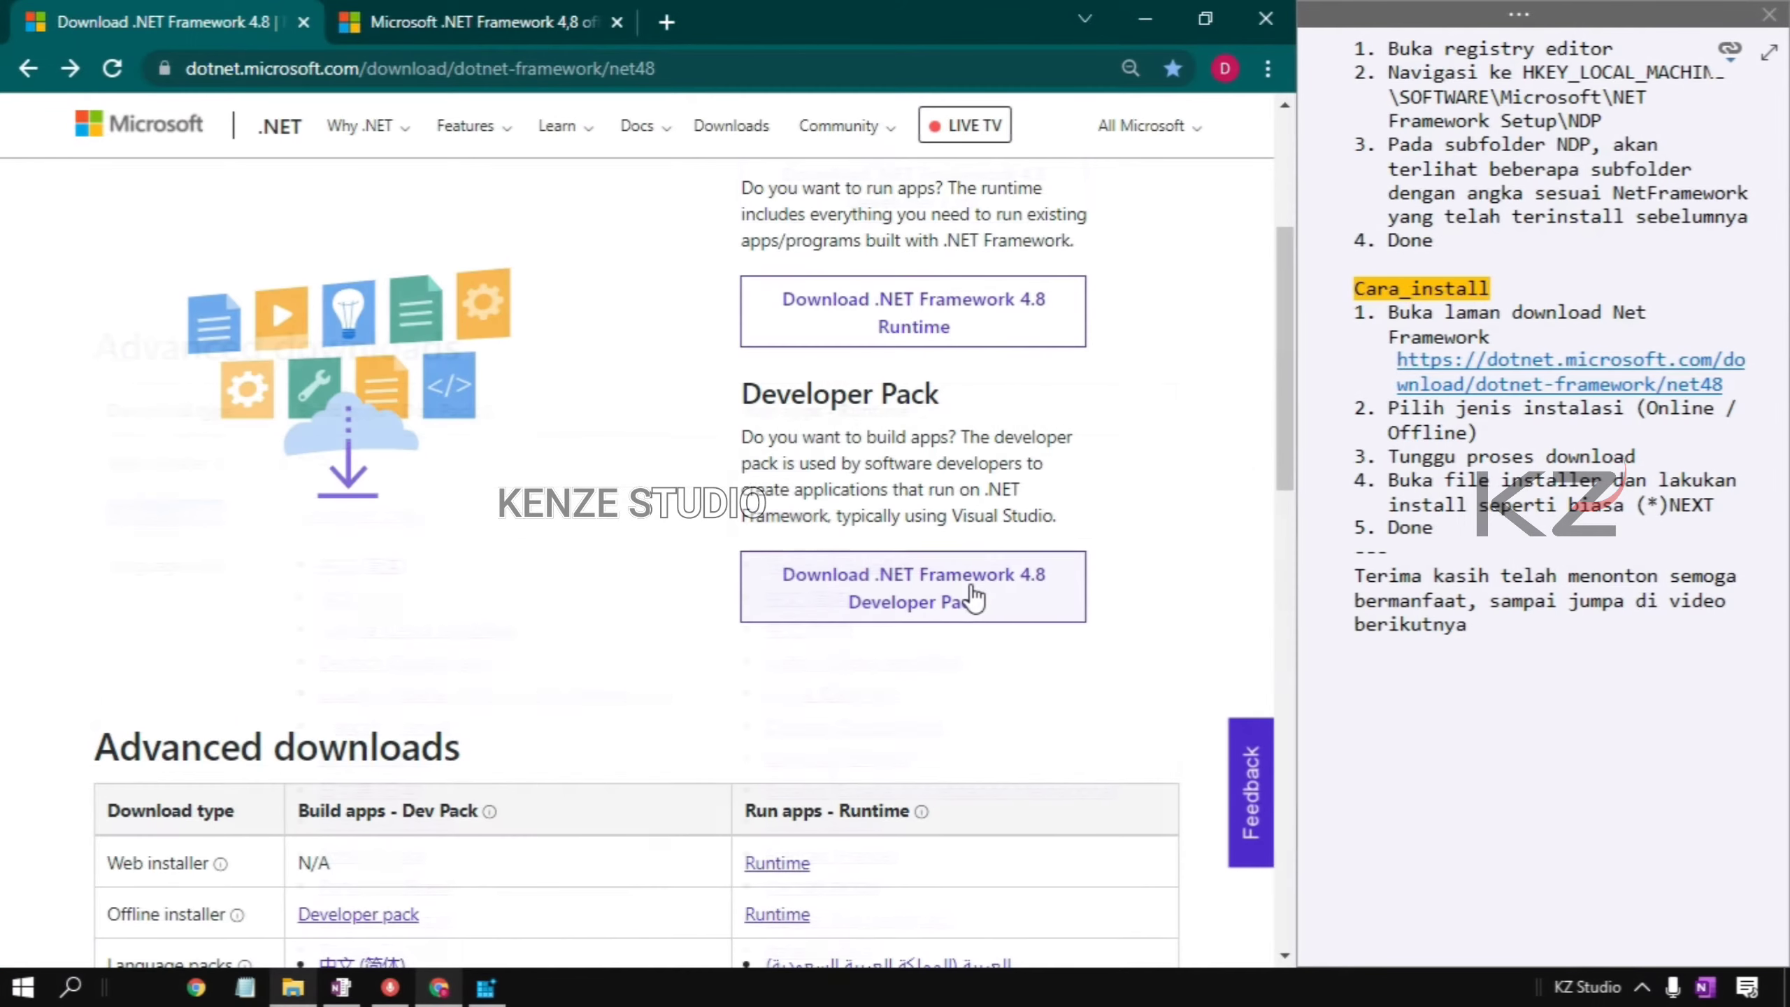
pyautogui.click(975, 597)
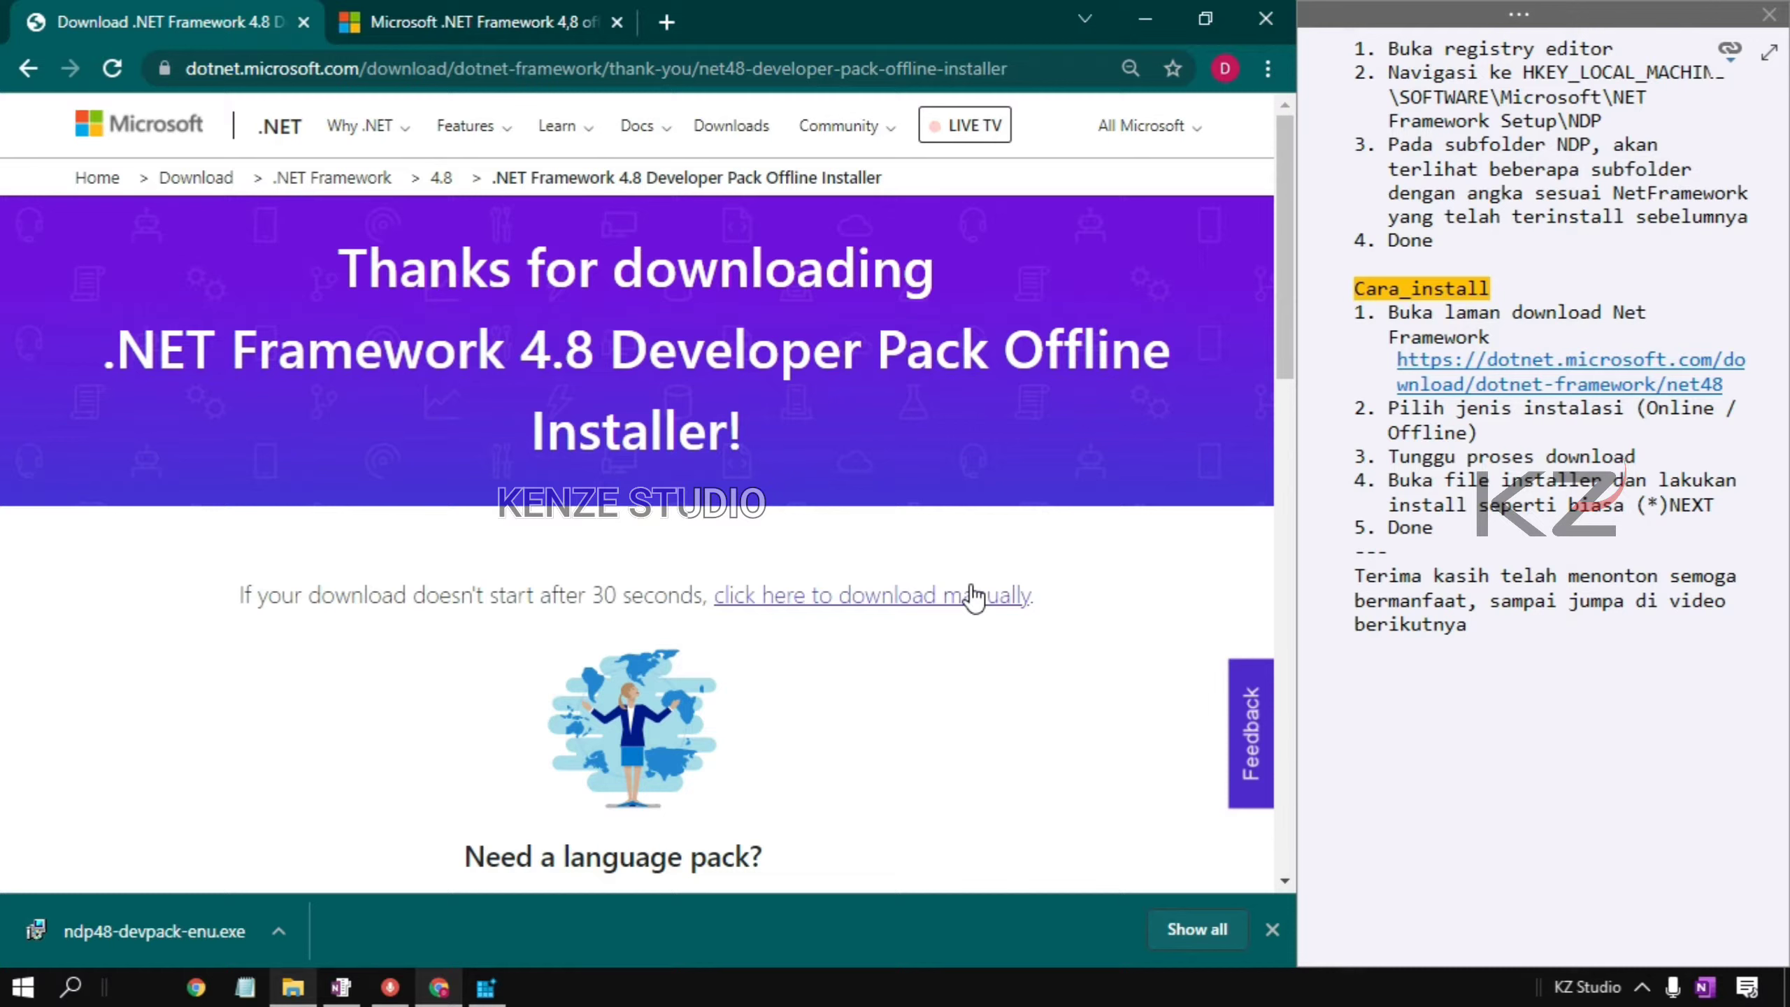
pyautogui.click(278, 932)
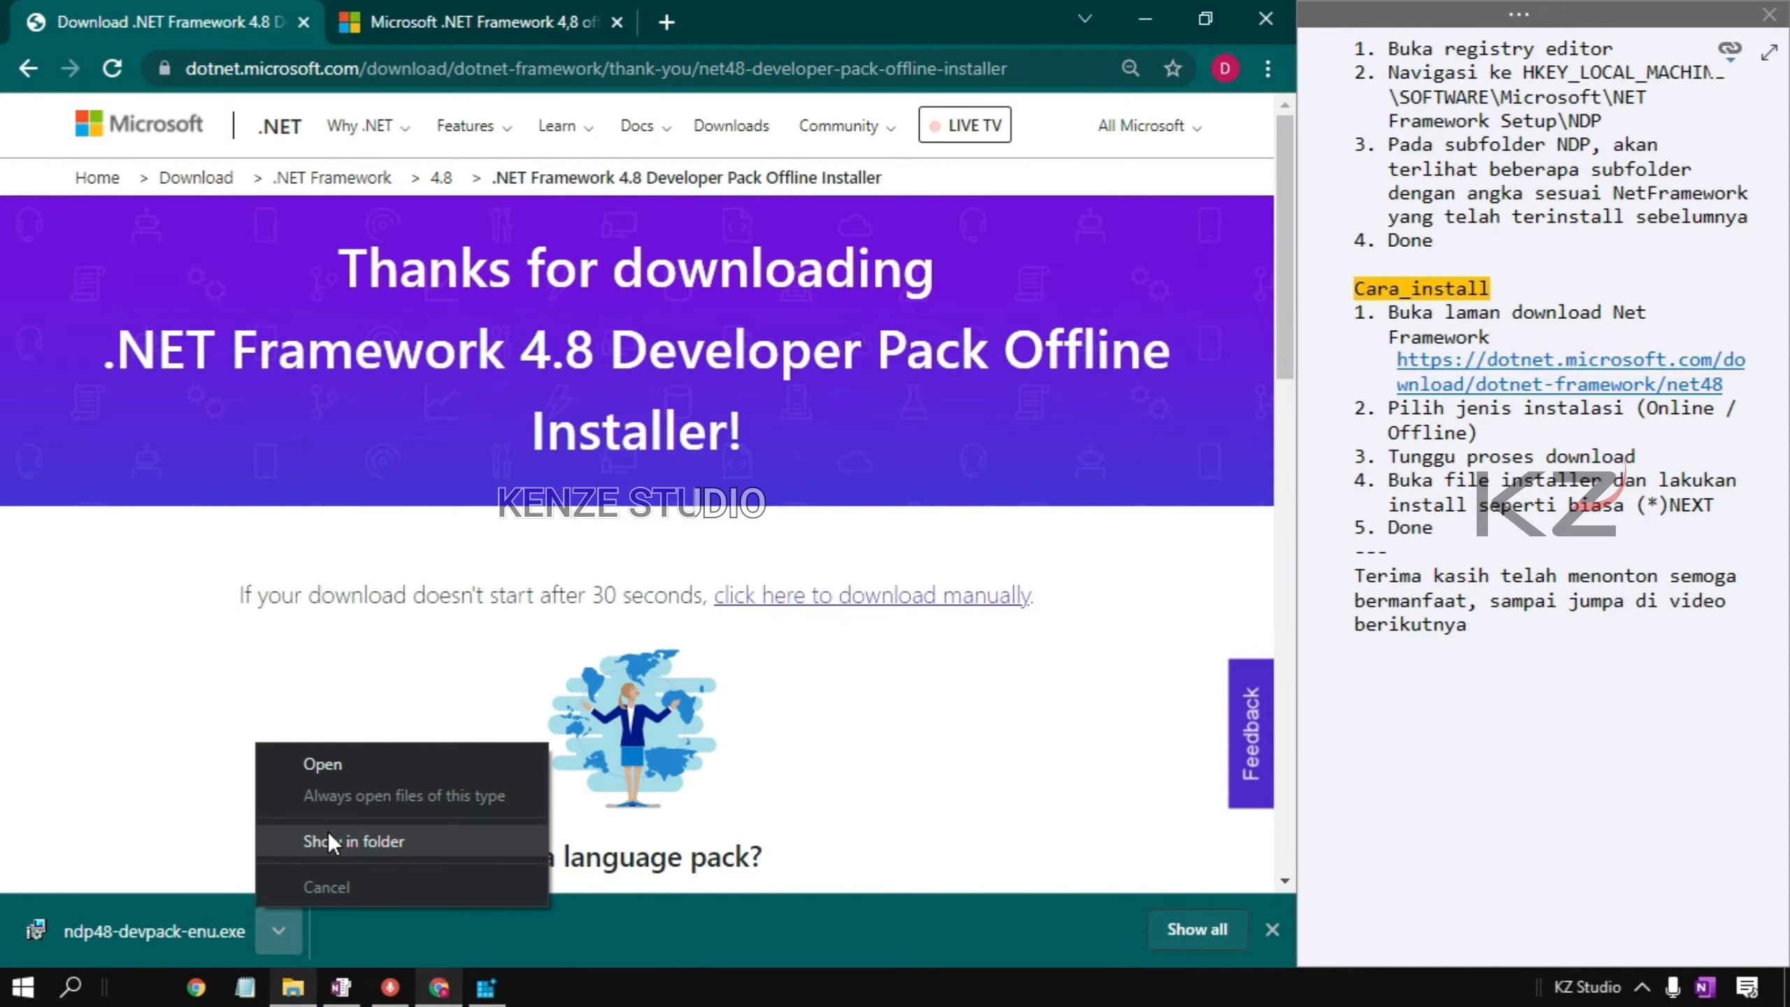
pyautogui.click(329, 834)
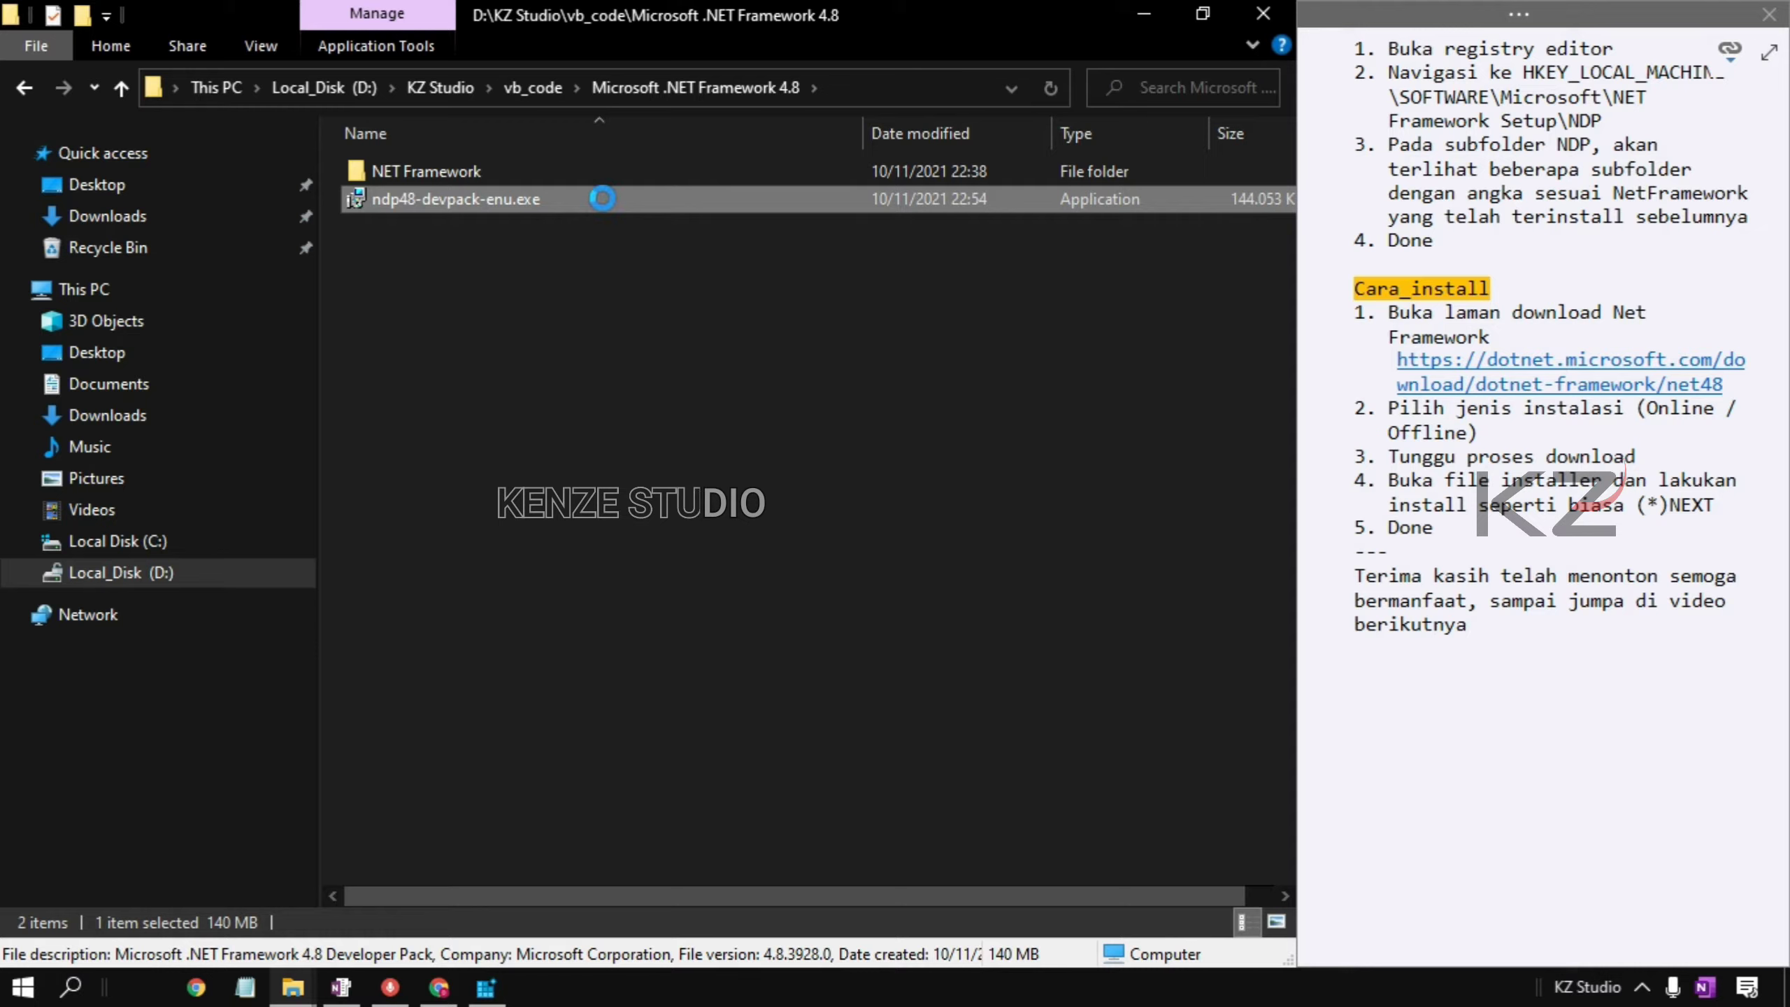
# Step: Run ndp48-devpack-enu.exe, agree to the license terms, and complete the Developer Pack installation
pyautogui.rightClick(603, 199)
pyautogui.click(612, 219)
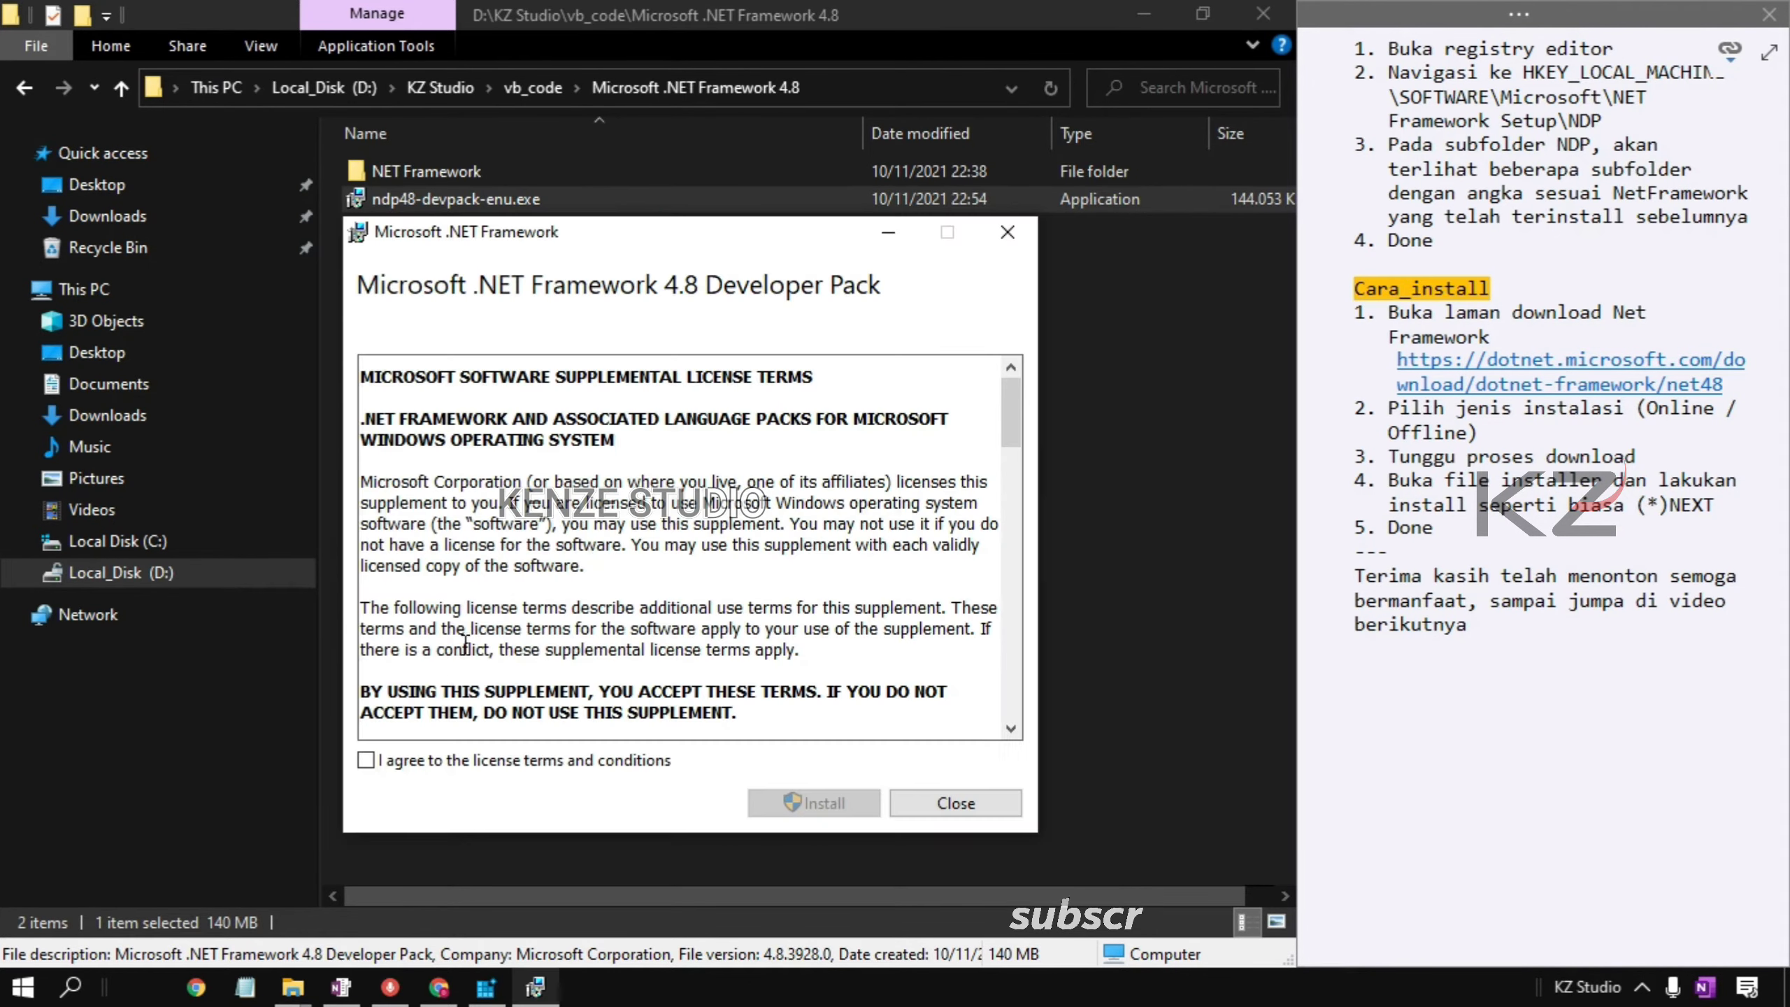
pyautogui.click(370, 761)
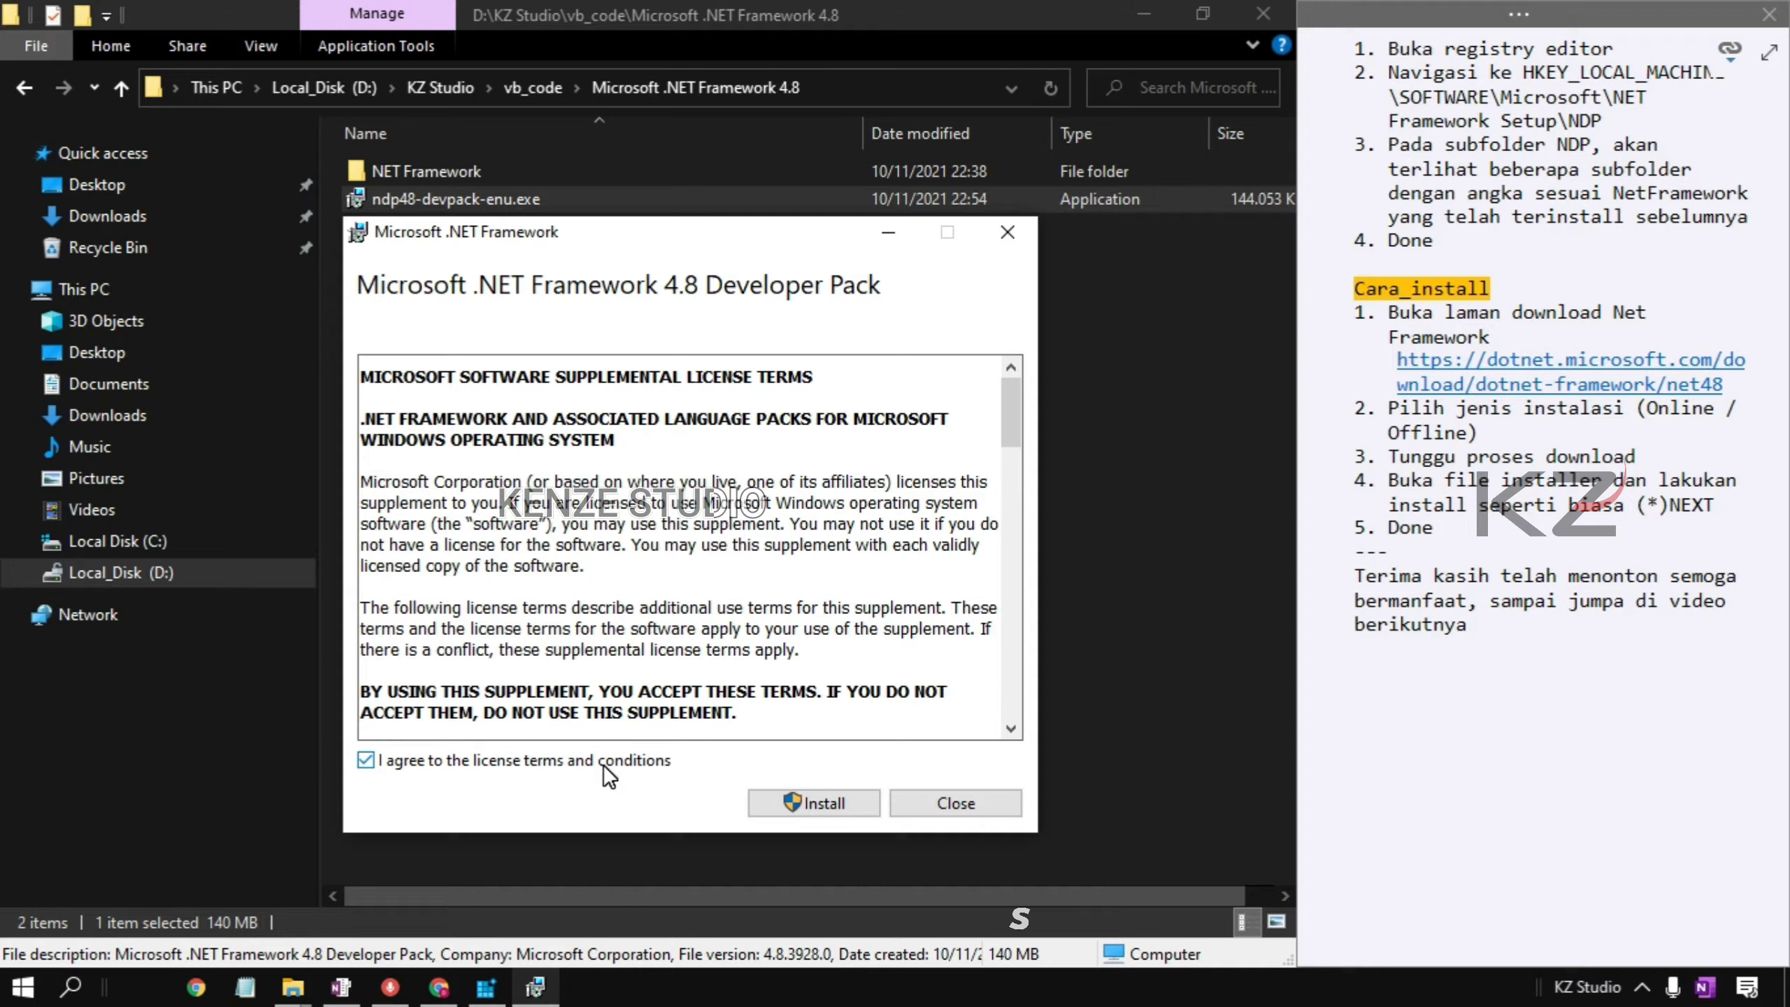
pyautogui.click(796, 809)
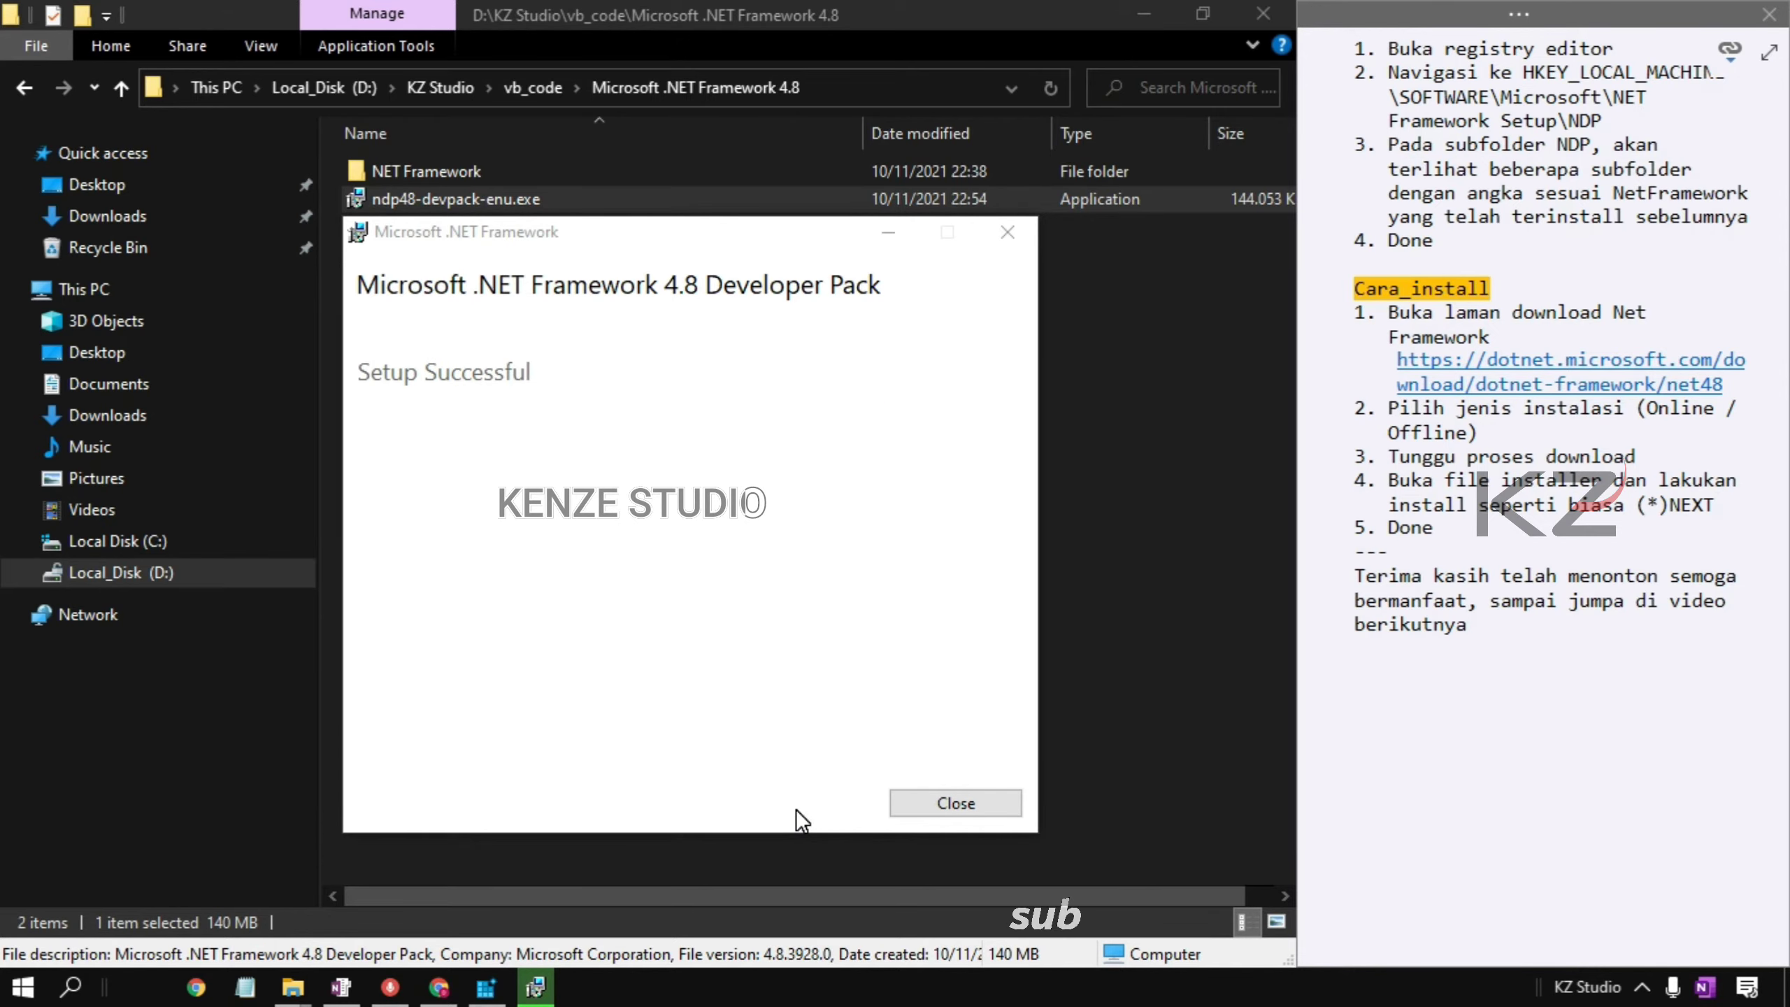
pyautogui.click(918, 804)
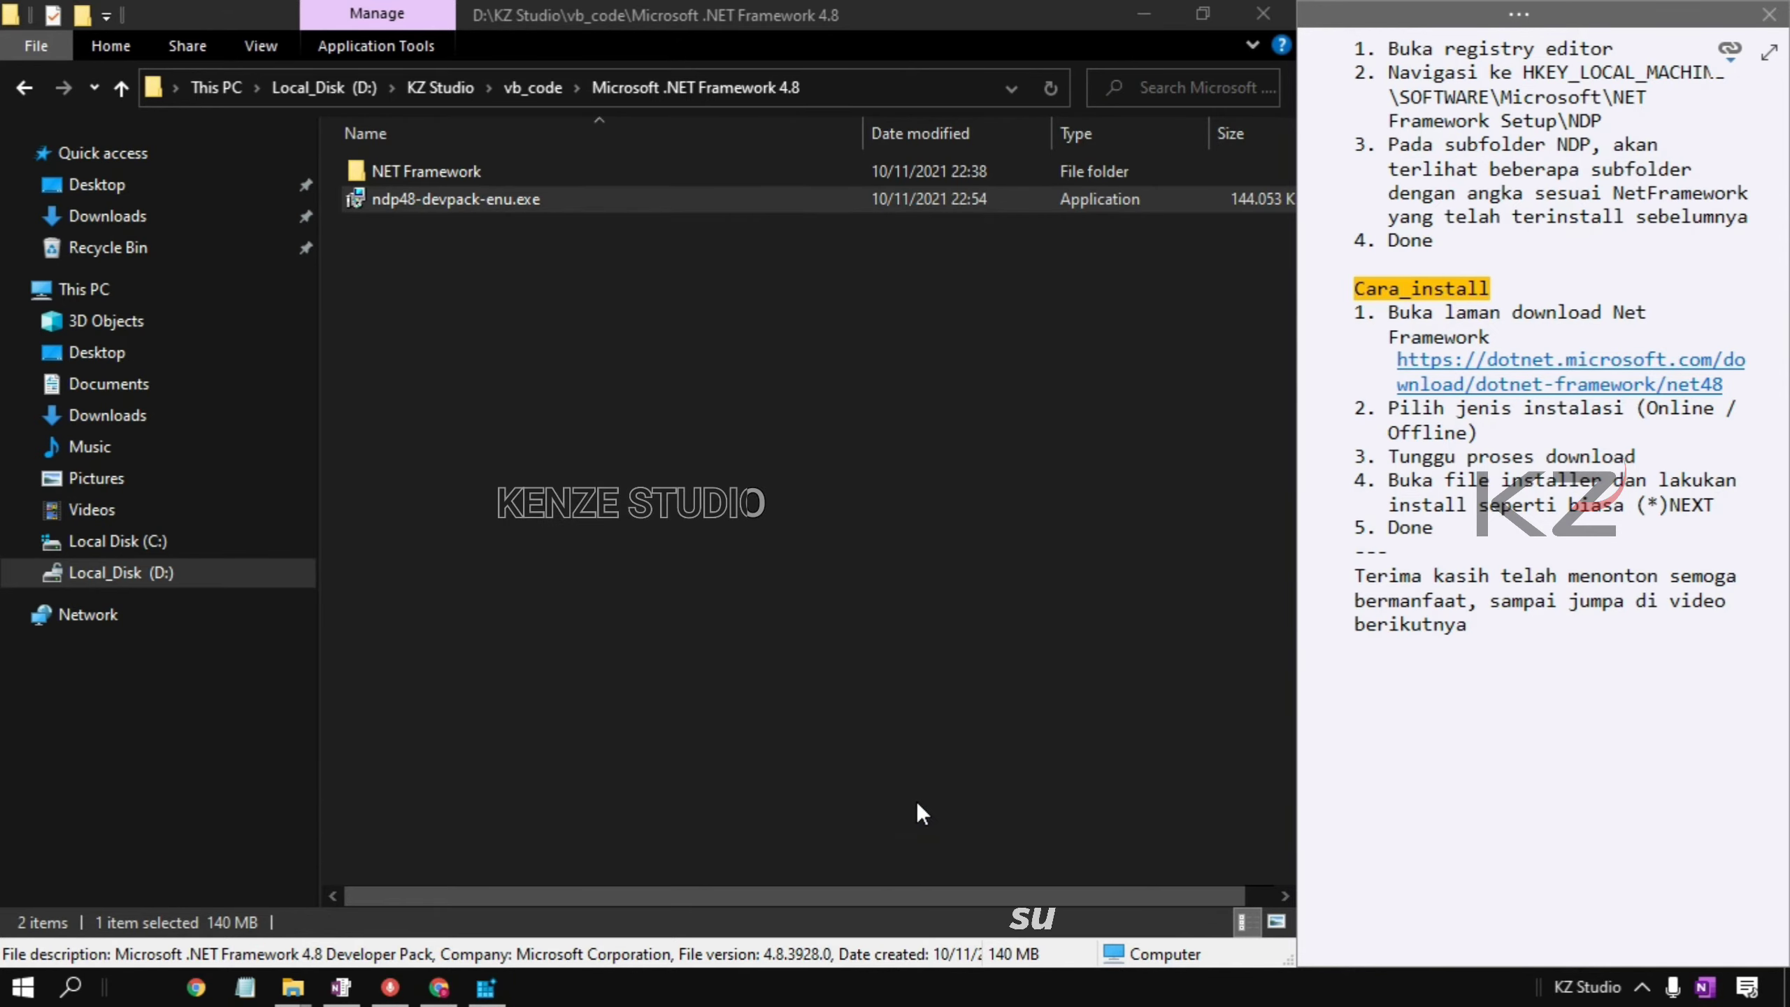
# Step: Highlight the closing thank-you paragraph at the end of the notes
pyautogui.click(1351, 574)
pyautogui.hotkey('shift', 'Right')
pyautogui.hotkey('shift', 'Right')
pyautogui.hotkey('shift', 'Right')
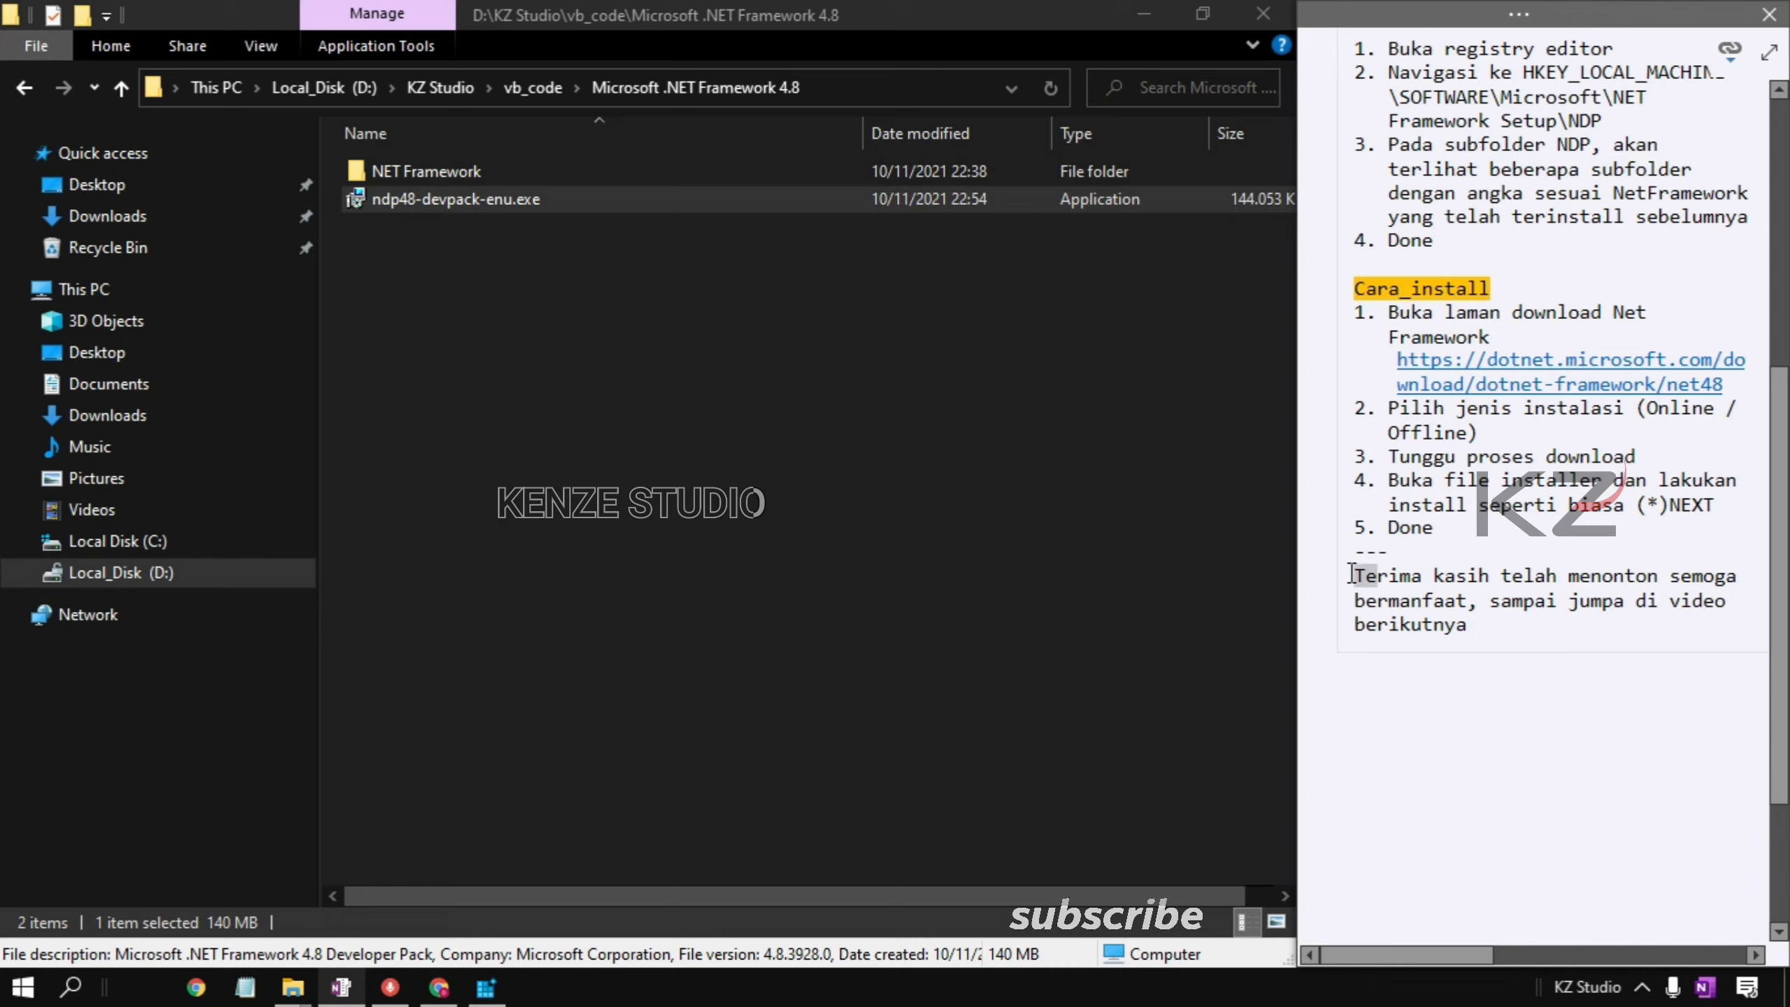
pyautogui.hotkey('shift', 'End')
pyautogui.hotkey('shift', 'Down')
pyautogui.hotkey('shift', 'End')
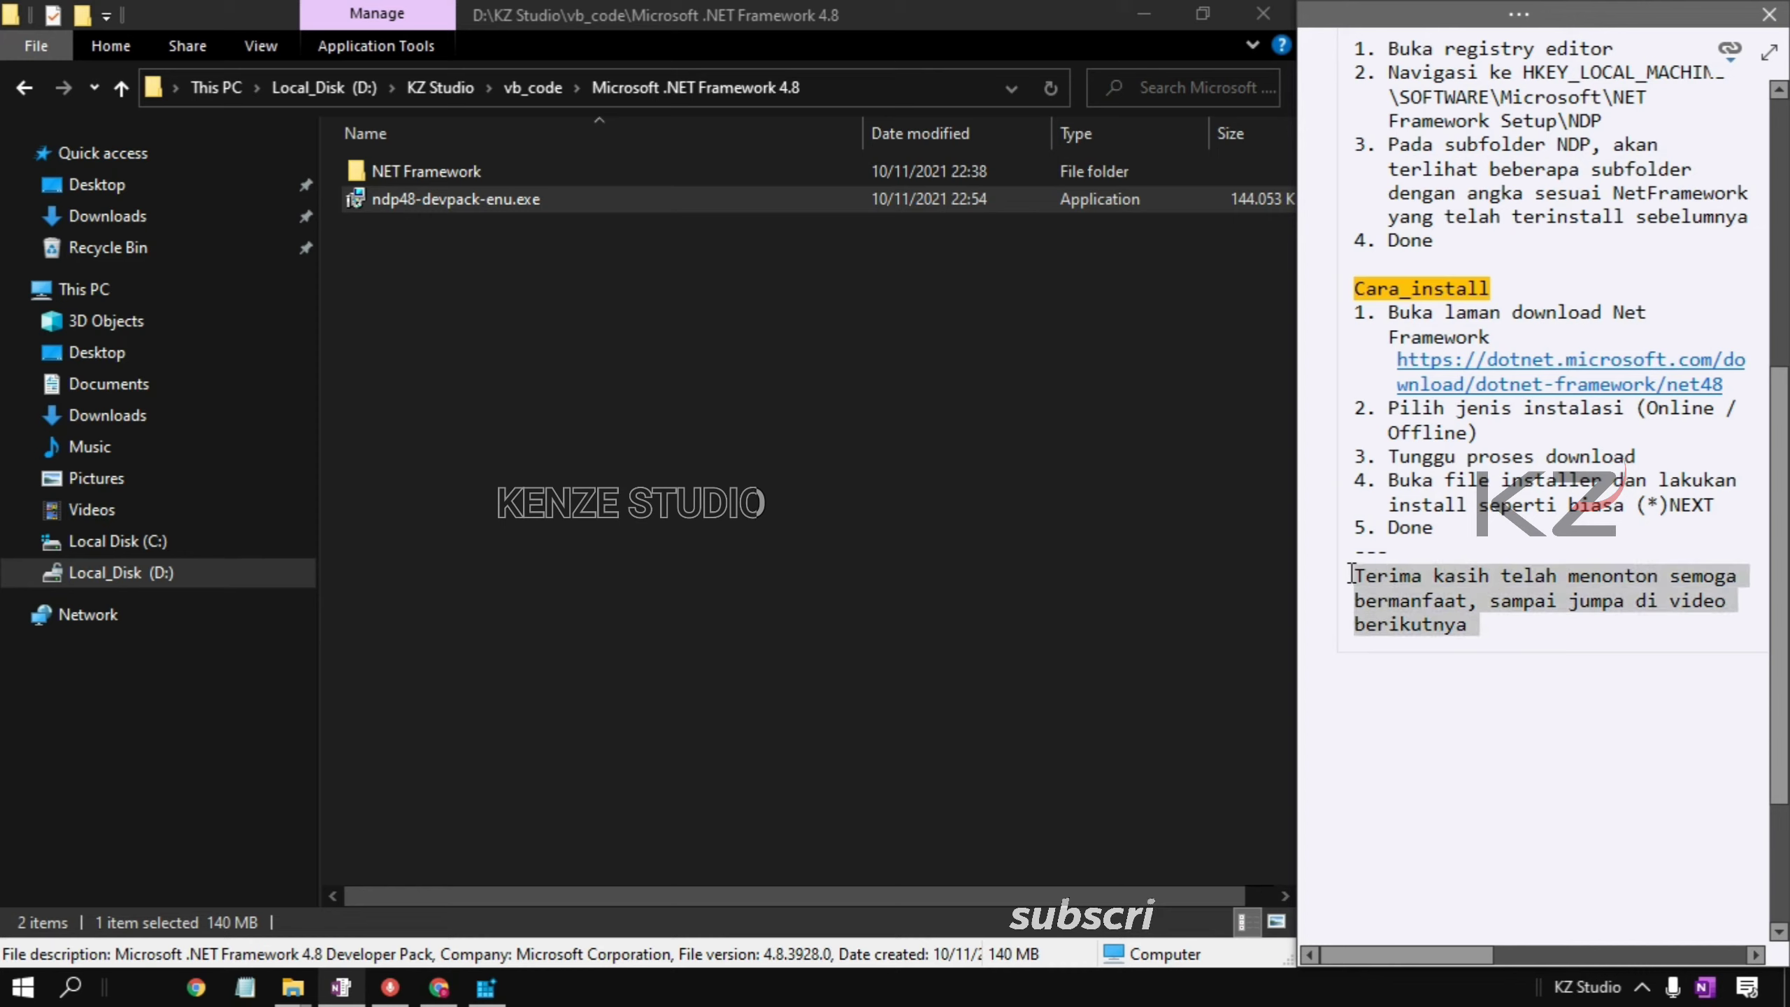
# Step: Add the text "KZ" below the closing paragraph of the notes, separated by a blank line
pyautogui.press('Right')
pyautogui.press('Return')
pyautogui.press('Return')
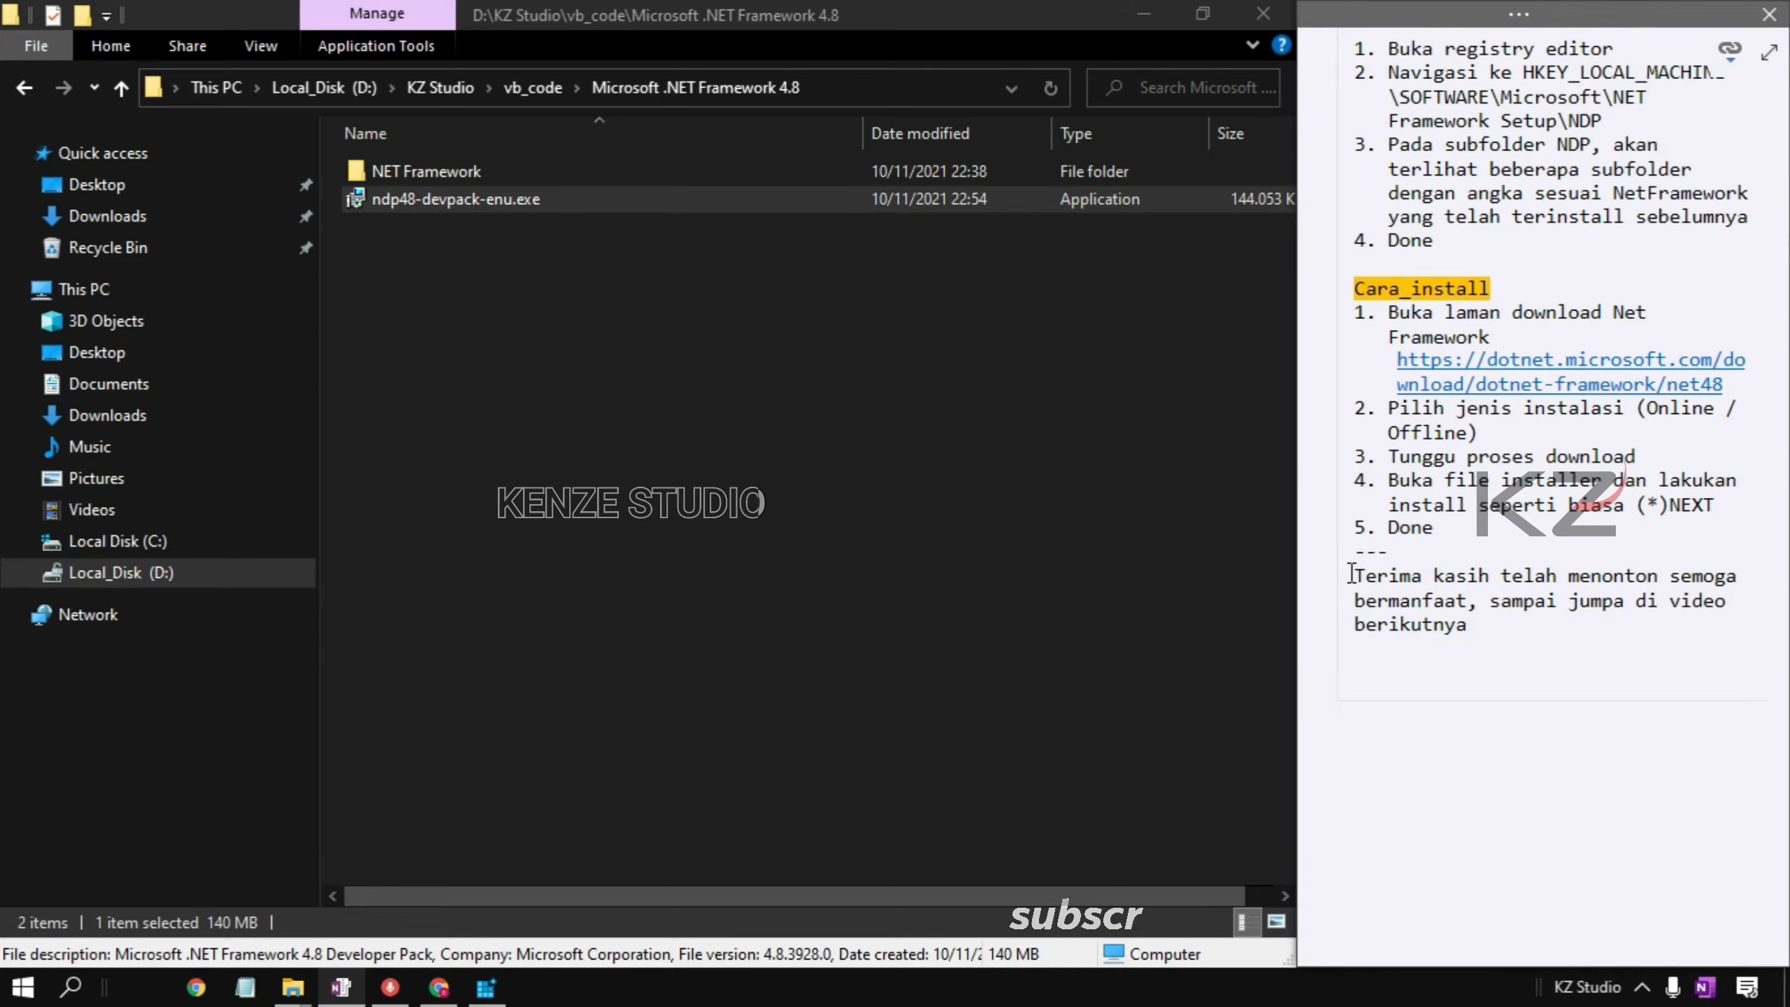
pyautogui.write('KZ')
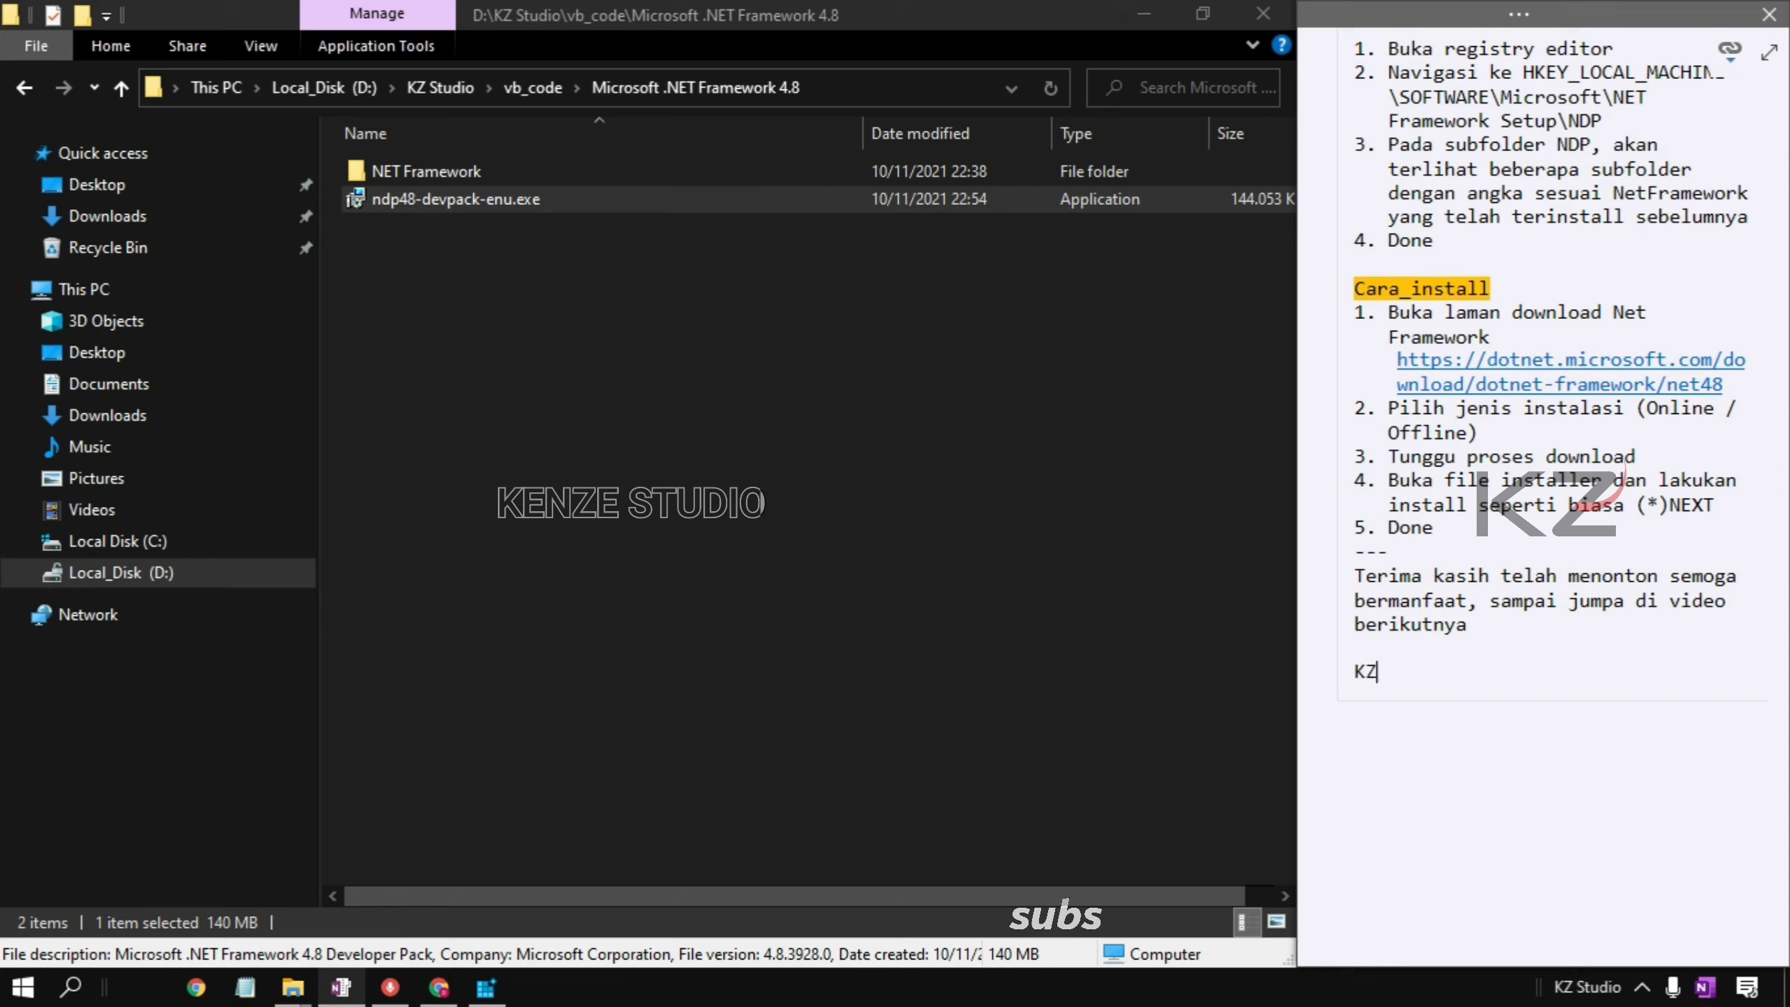